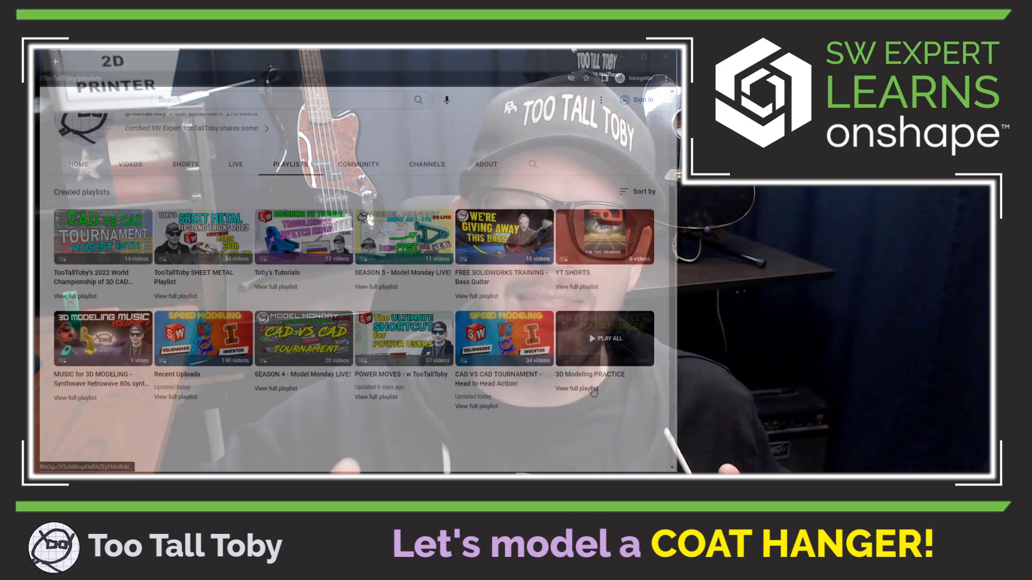
Open the 3D Modeling PRACTICE playlist's coat hanger video and mark both Ø6 TYP callouts on its drawing
click(593, 390)
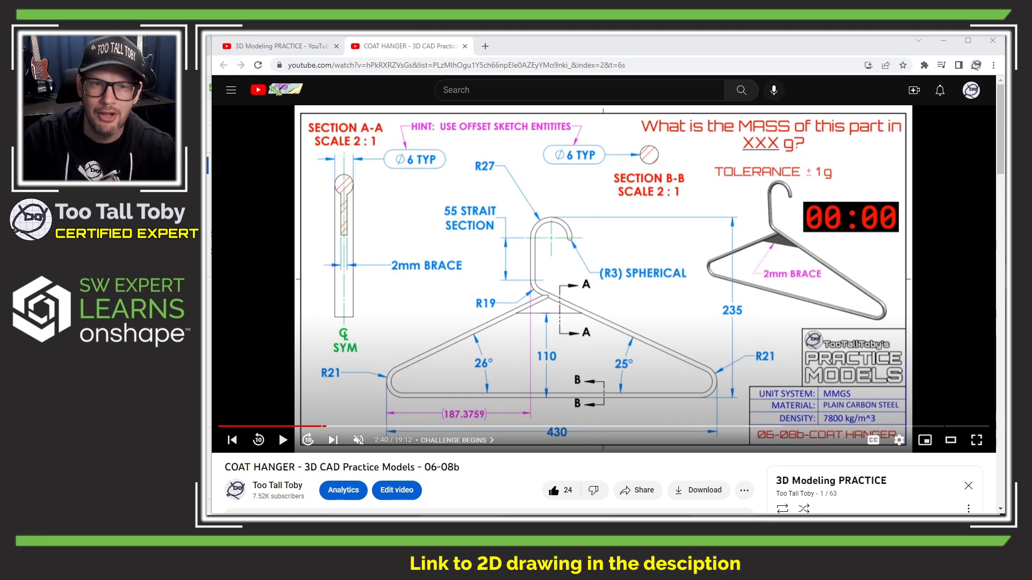
click(484, 231)
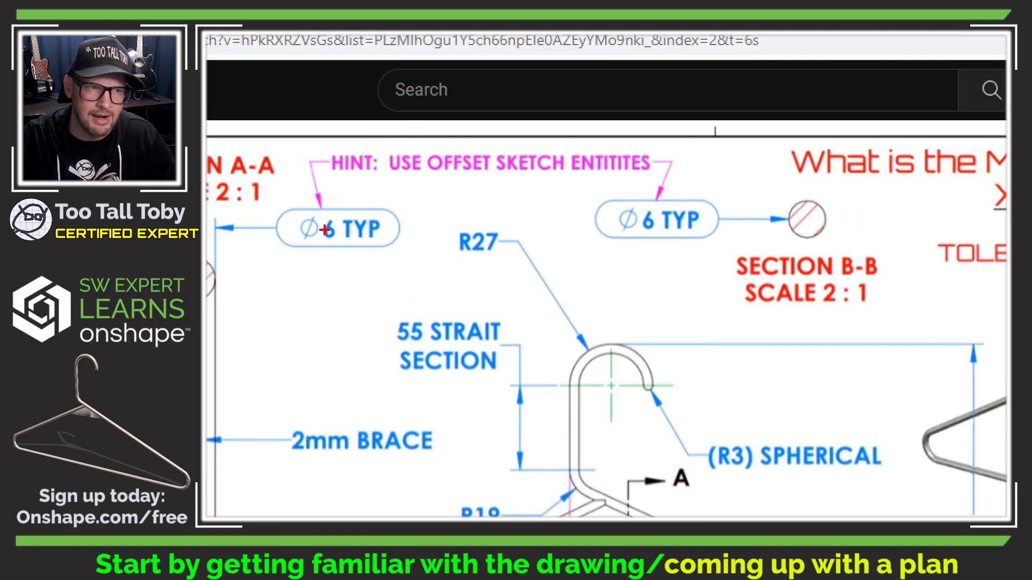
drag(299, 257, 426, 252)
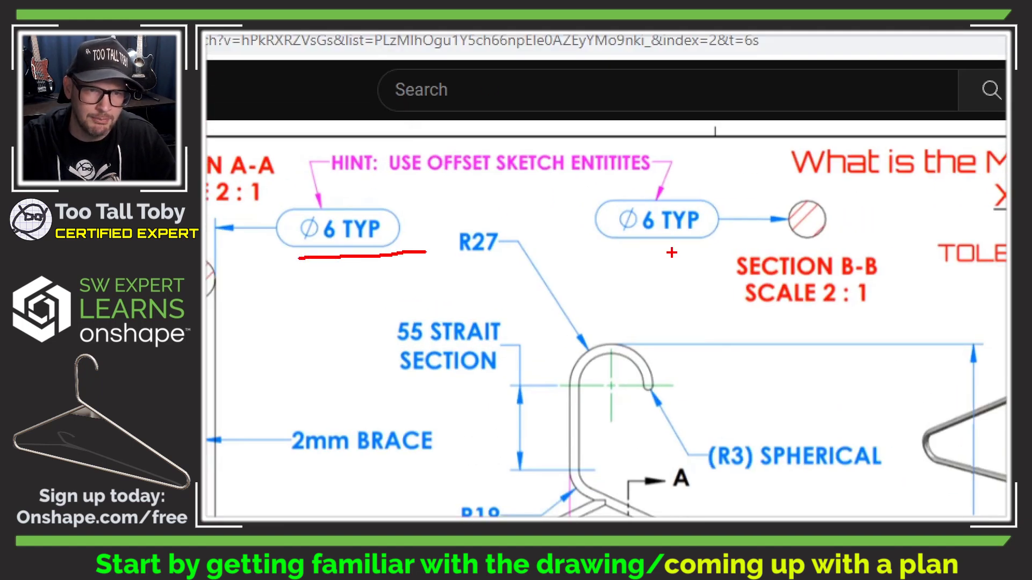
drag(598, 243, 789, 250)
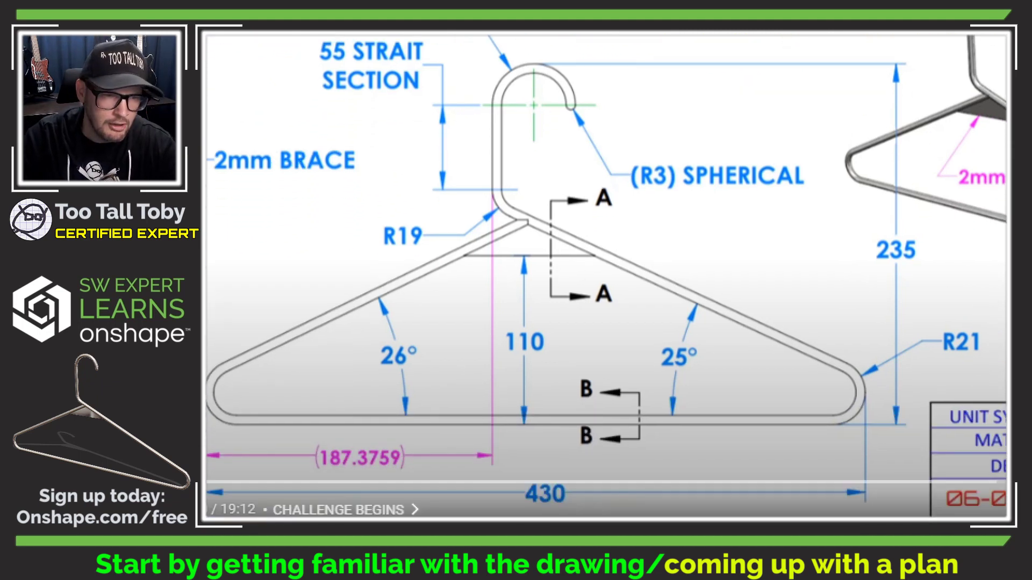
Underline the 430 overall width, the R21 corner radius and the 235 overall height on the drawing
drag(510, 511, 658, 509)
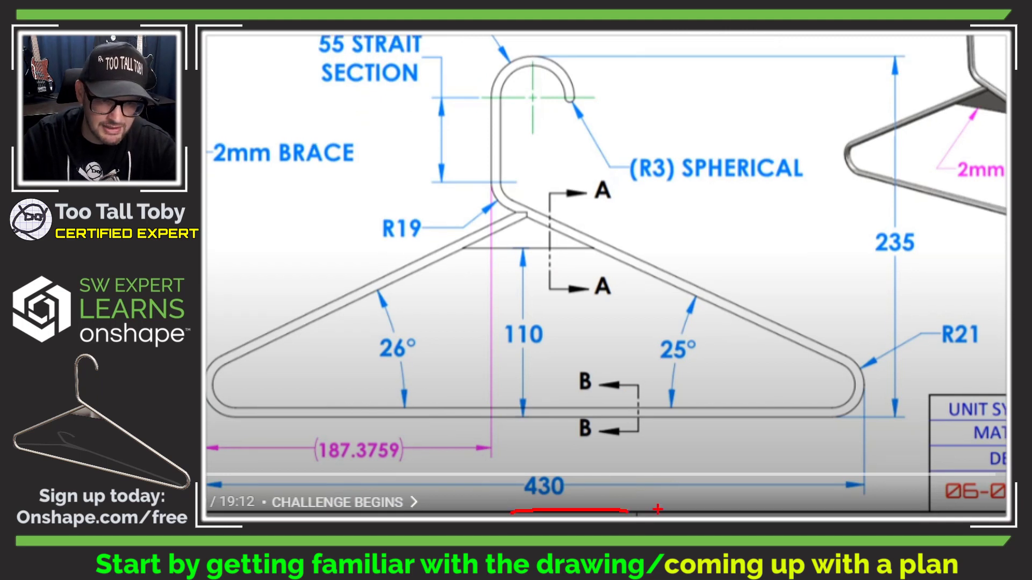
drag(943, 367, 979, 365)
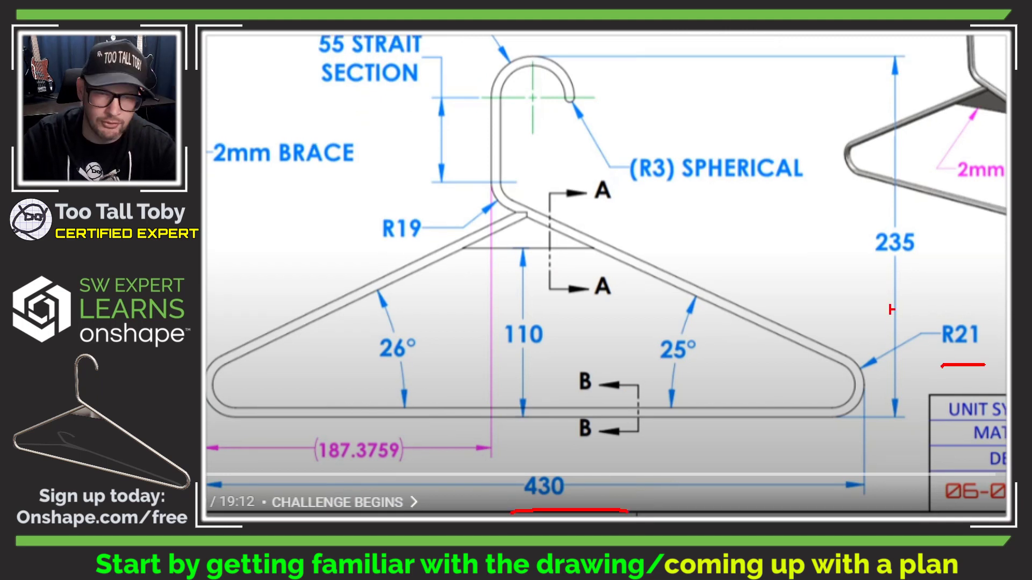
drag(848, 268, 954, 279)
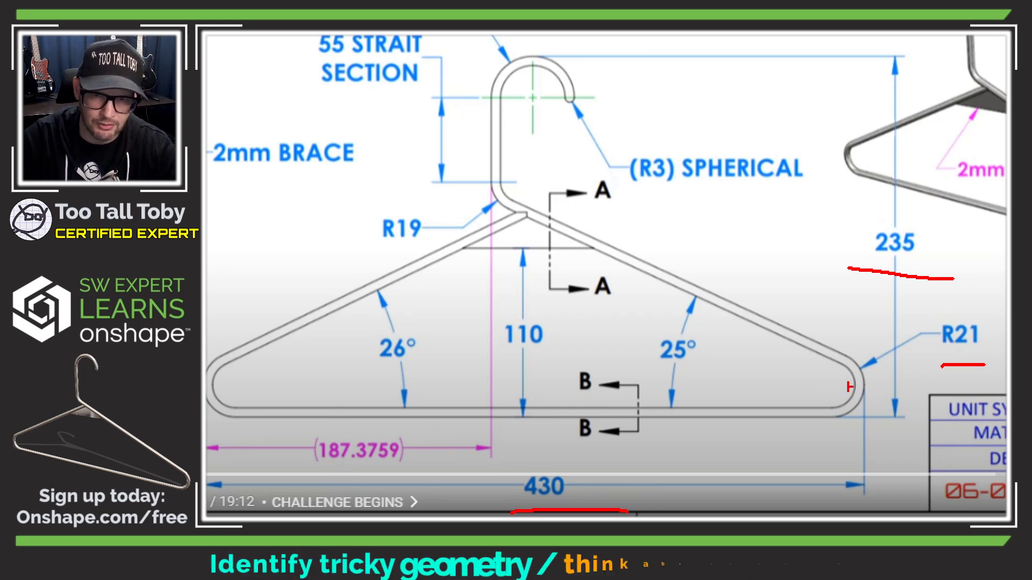
Trace the wire's path from the lower right corner up the right arm to the hook tip, and mark the R19 bend
drag(797, 417, 827, 406)
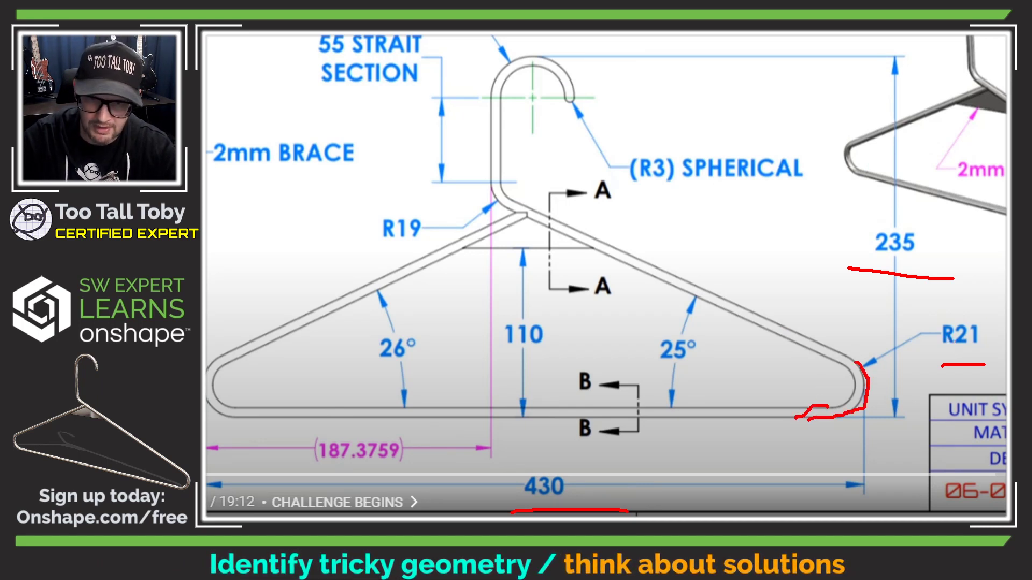
drag(831, 347, 607, 246)
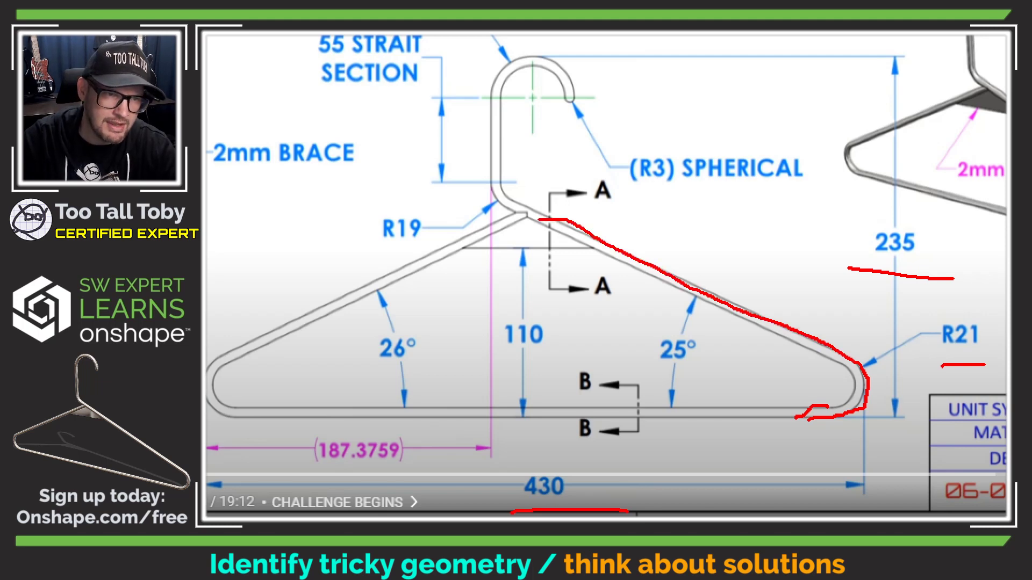
mouse_move(514, 197)
mouse_down()
mouse_move(501, 180)
mouse_move(502, 132)
mouse_up()
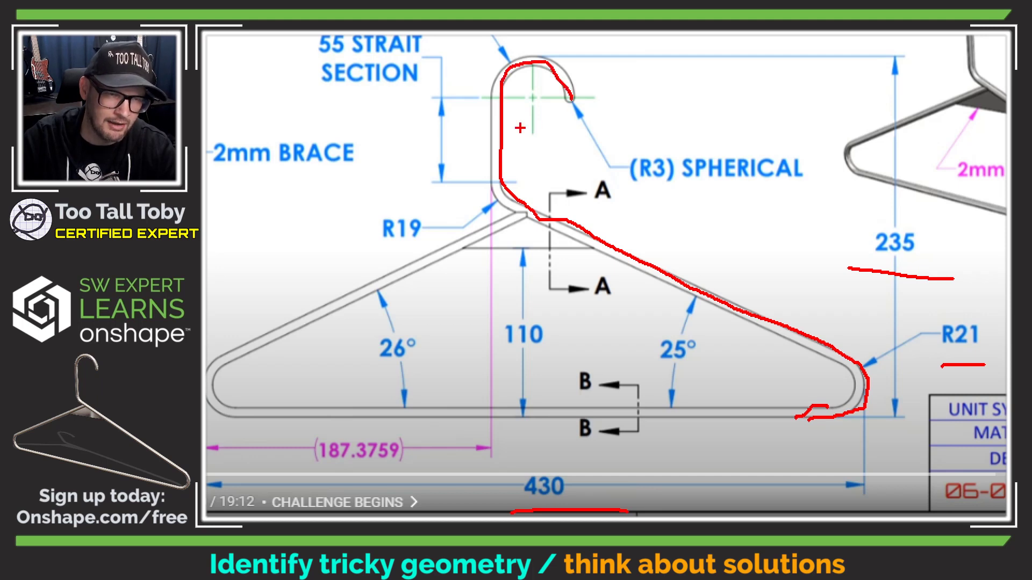
drag(381, 255, 431, 252)
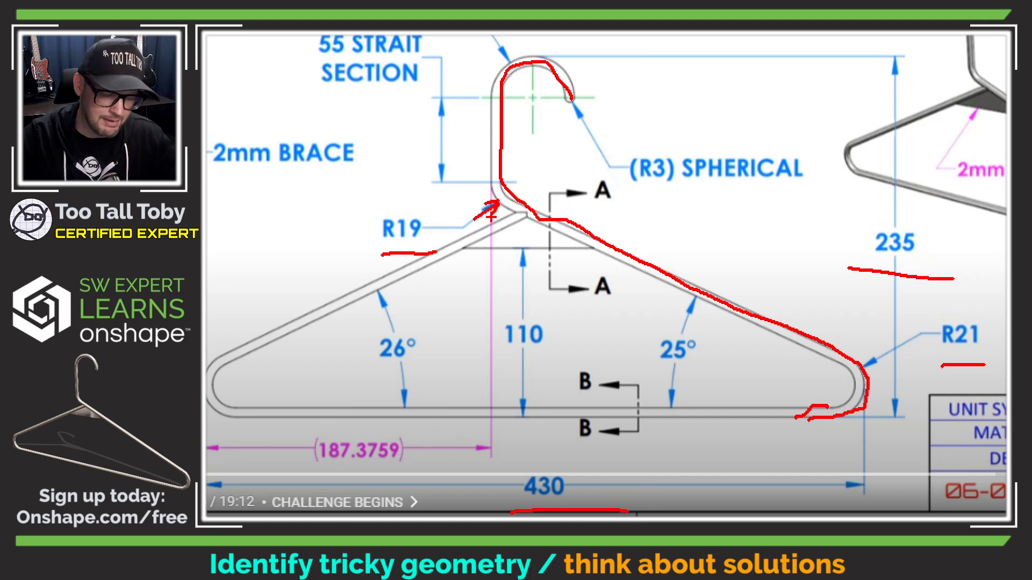
key(Escape)
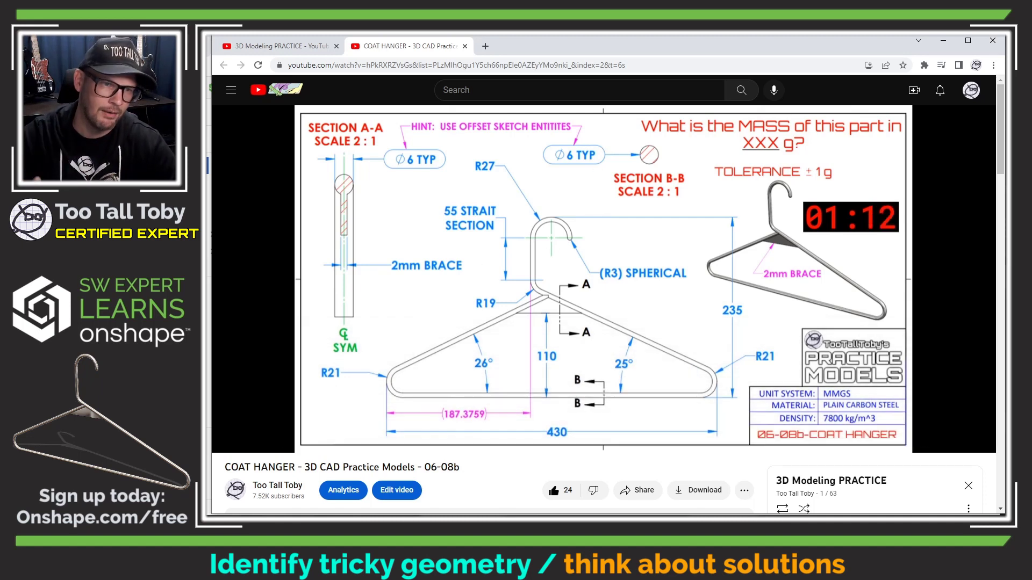
Examine how the left arm meets the base of the hook by marking the arm and its end on the drawing
mouse_move(448, 378)
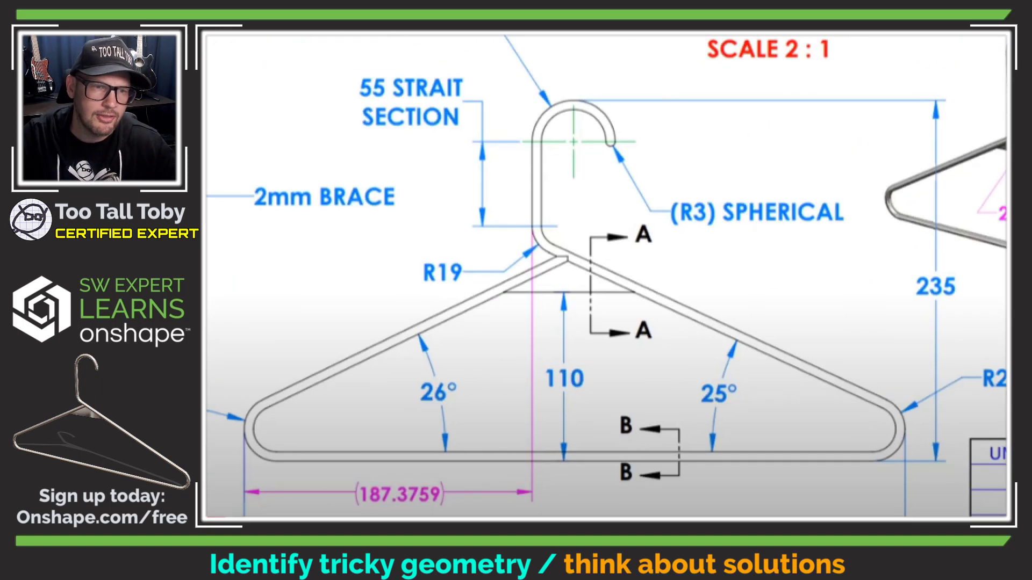
drag(370, 356, 524, 275)
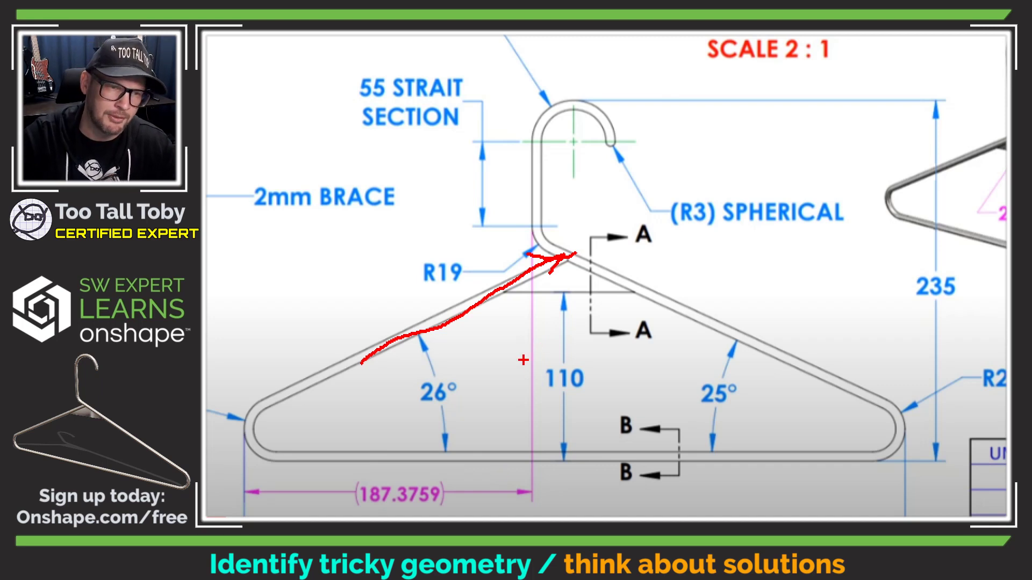
drag(443, 268, 496, 353)
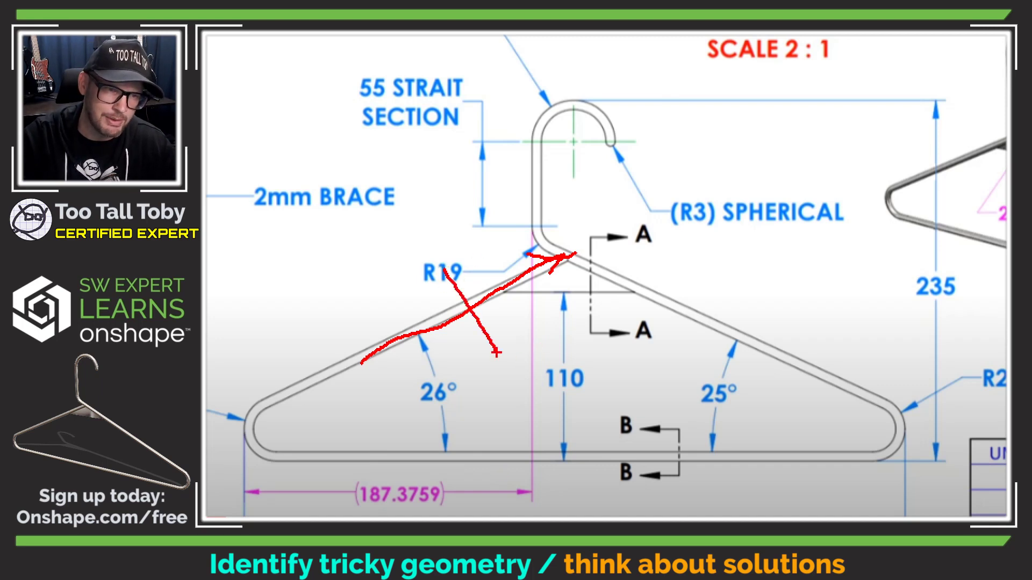
drag(477, 310, 542, 270)
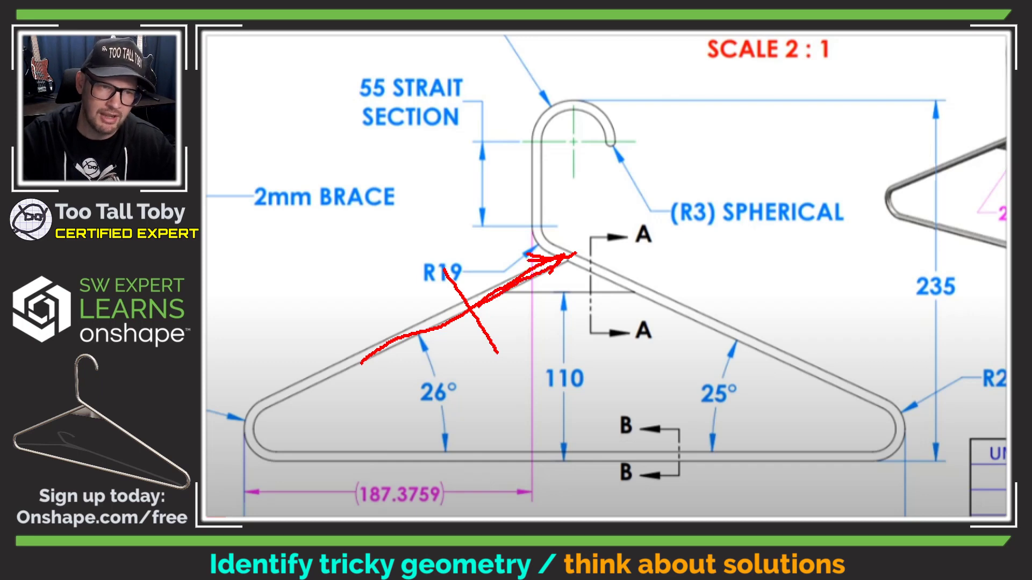
key(Escape)
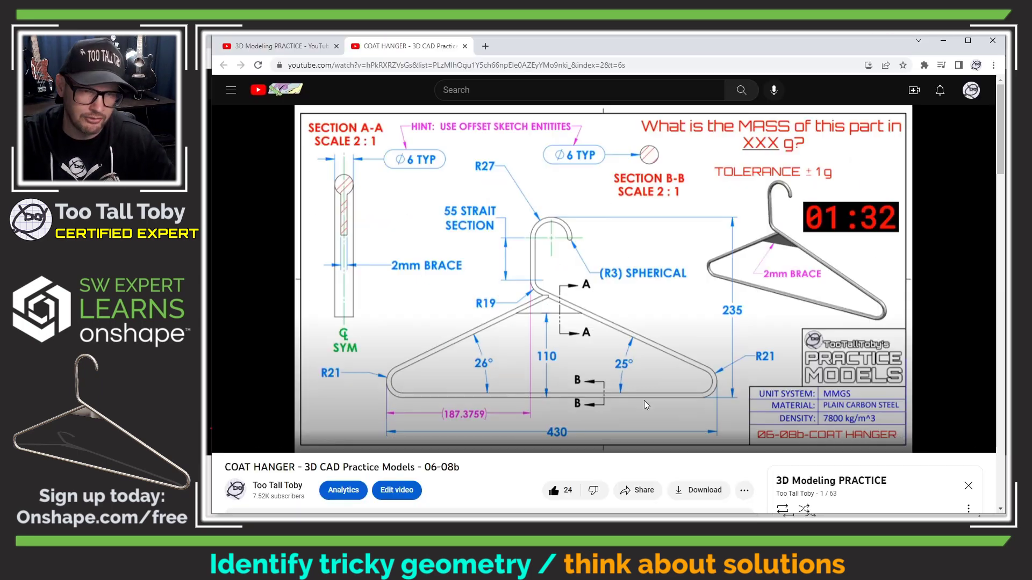
Move the video window aside and create a new public document in Onshape named "06-08b-Coat Hanger"
drag(572, 50, 1027, 54)
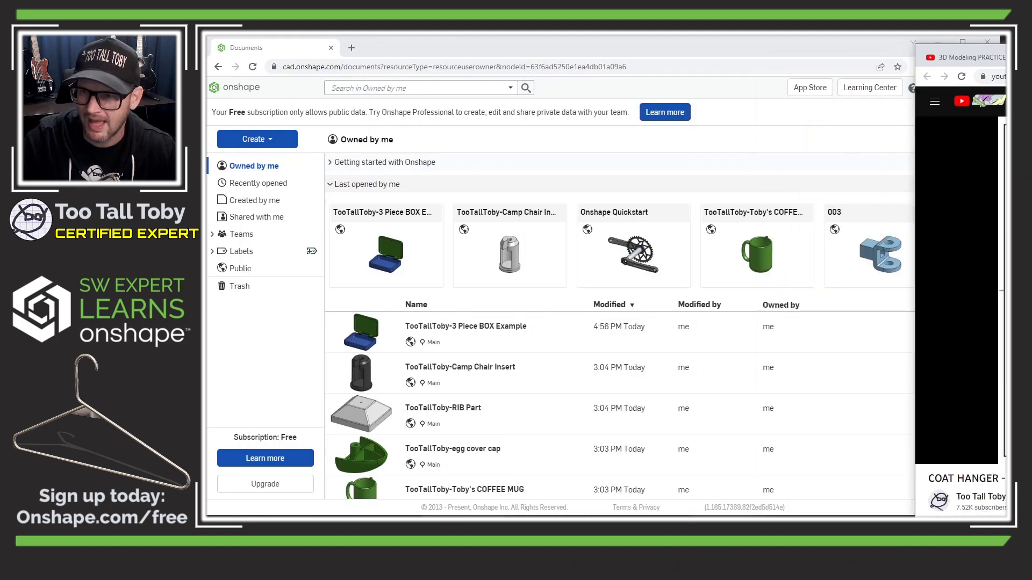
click(268, 141)
click(271, 159)
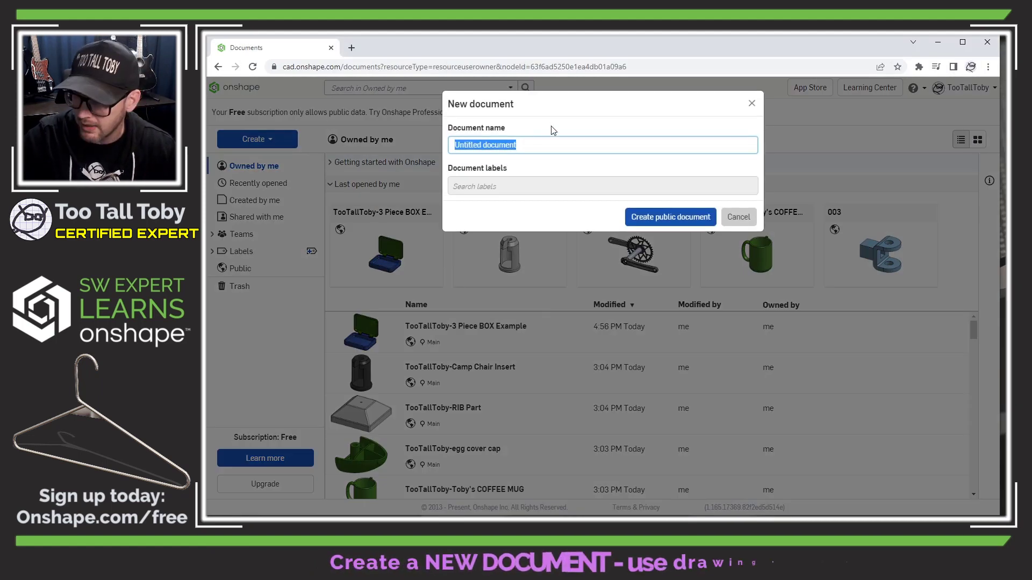
text(06-08b-Coat)
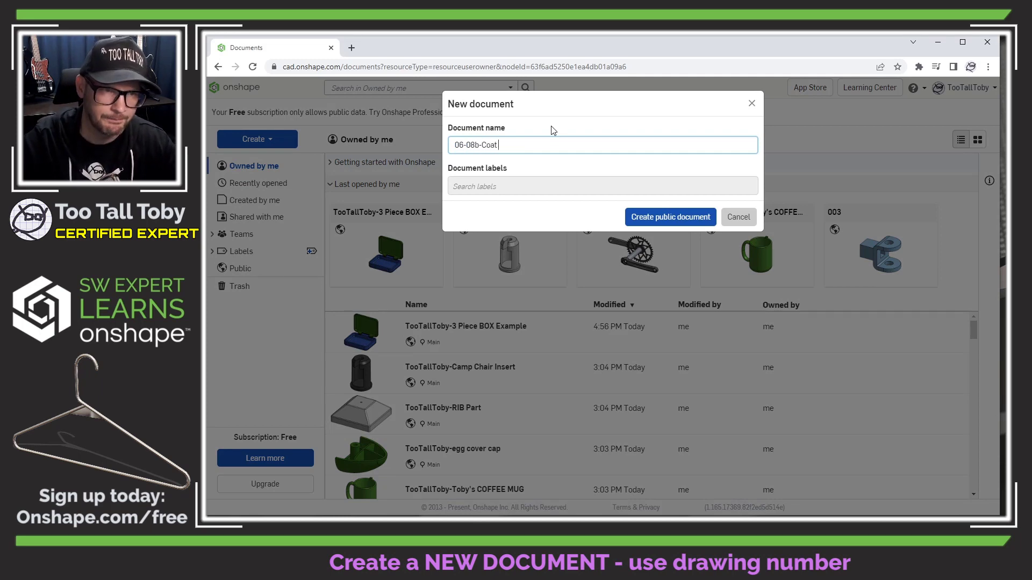
text( Hanger)
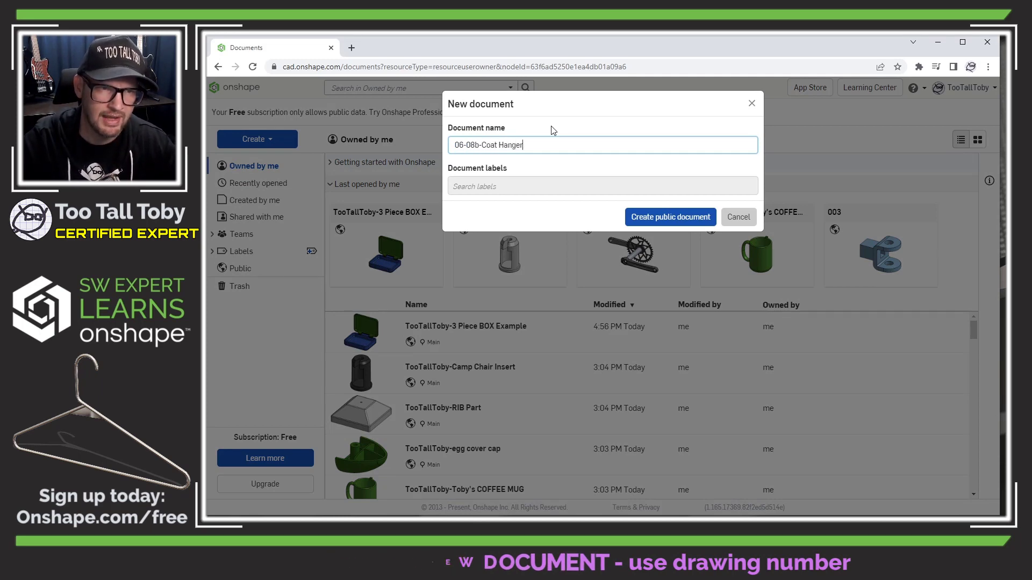
key(Return)
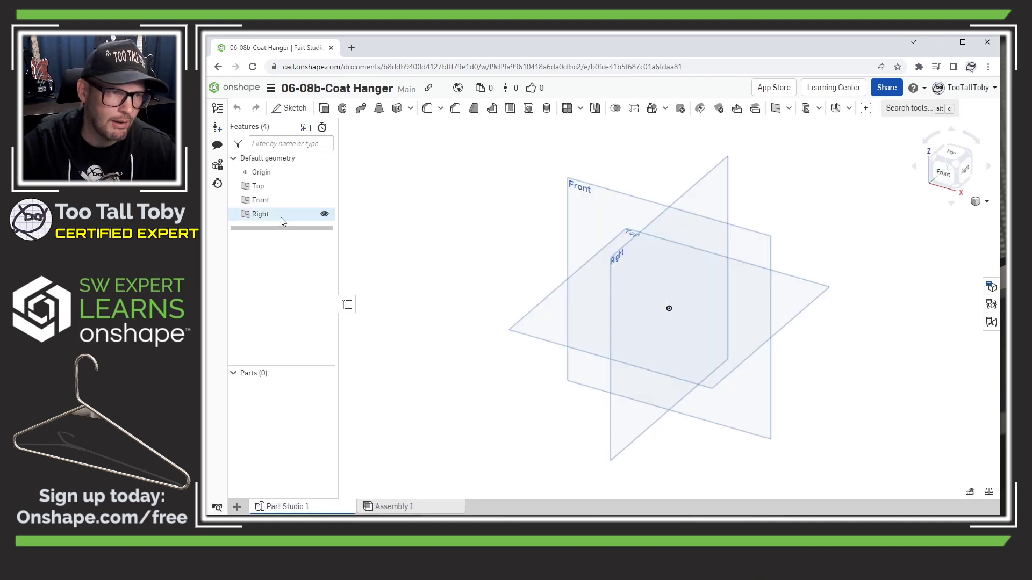
Start a sketch on the Front plane and draw a horizontal base line passing through the origin
right_click(262, 202)
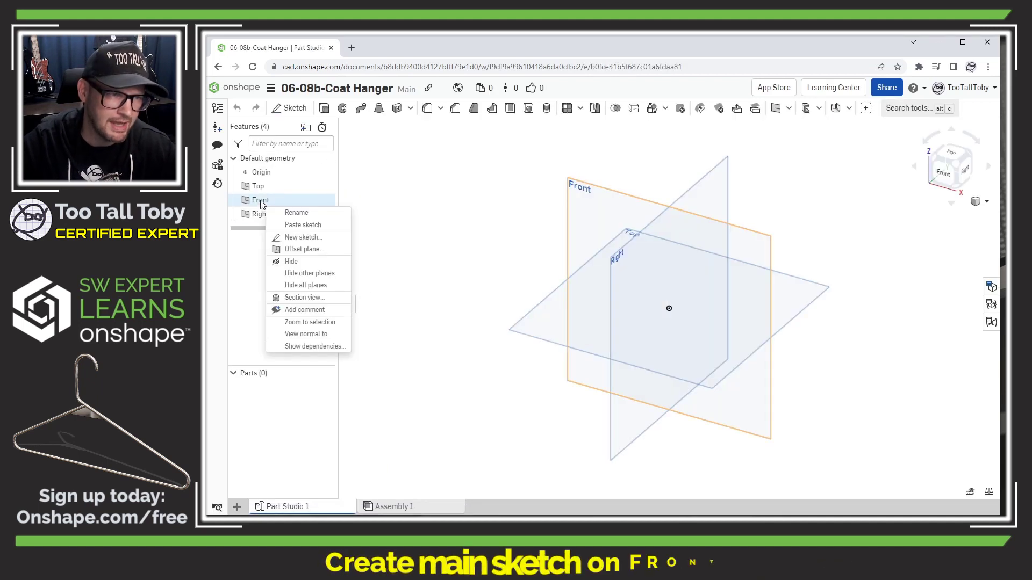
click(303, 237)
key(n)
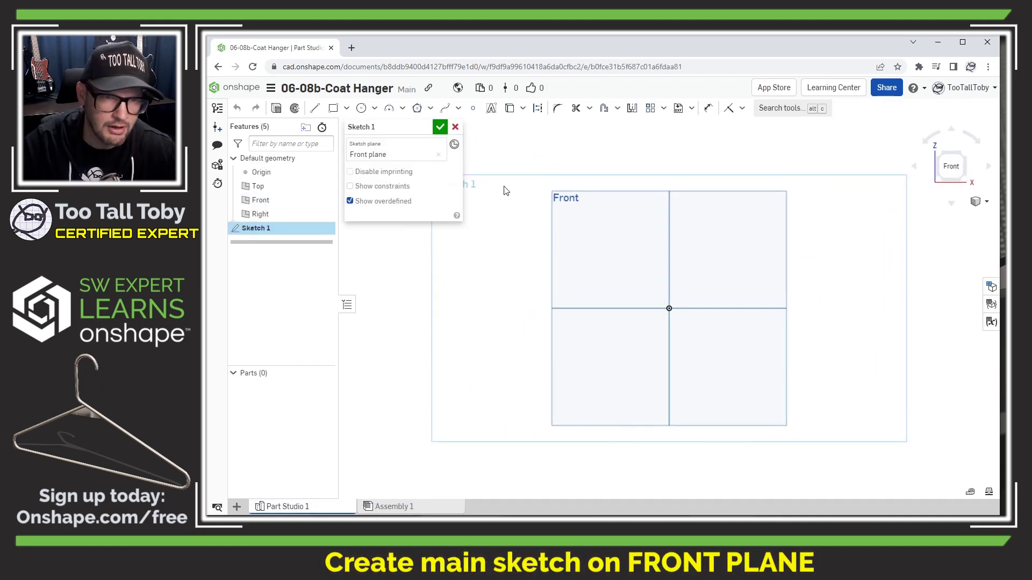
key(s)
click(552, 192)
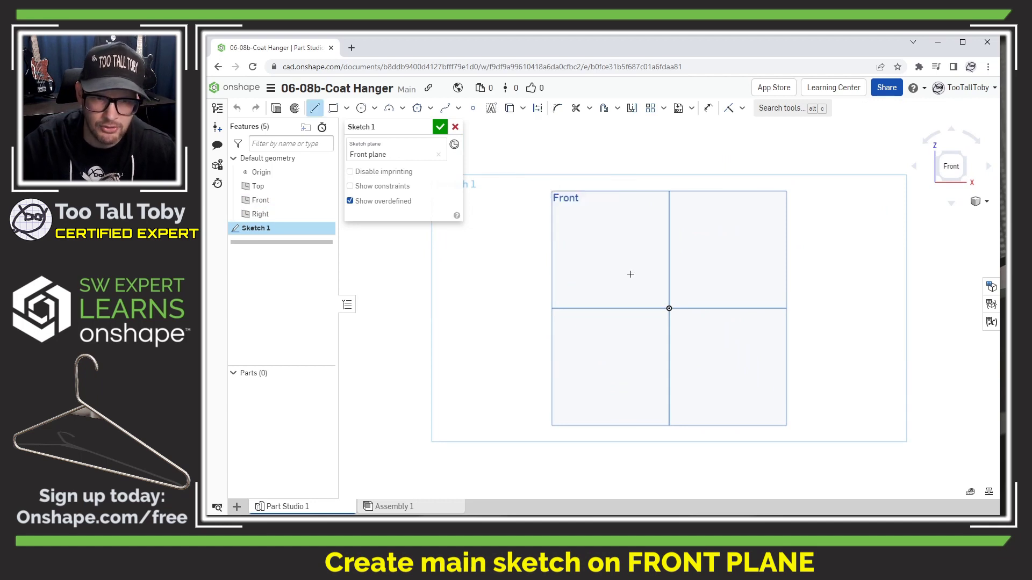
click(594, 308)
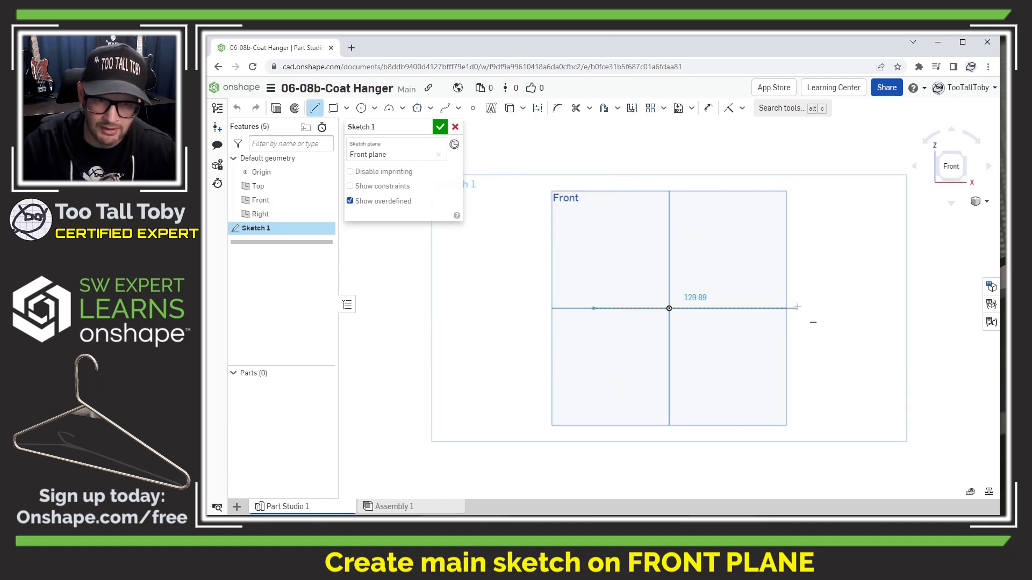
click(757, 308)
Add a tangent arc at the base line's right end and a line about 57 mm long sloping up toward the center
key(t)
click(757, 308)
click(769, 278)
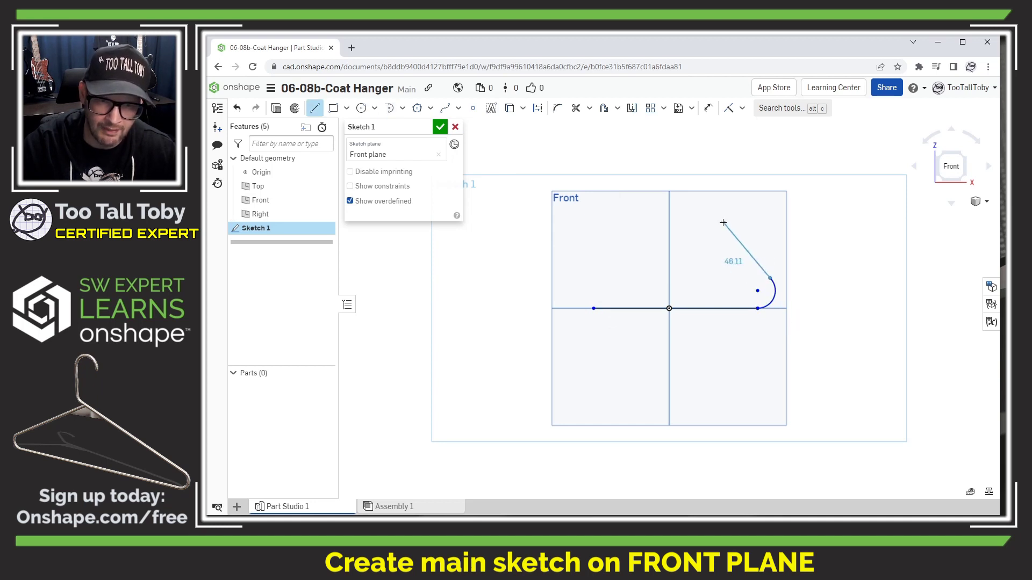
click(706, 216)
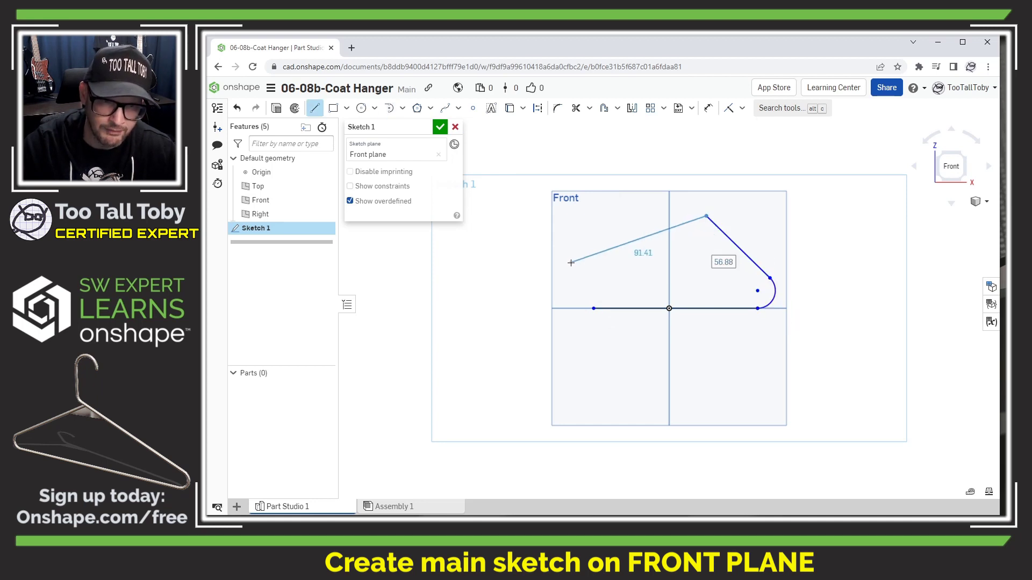
key(Escape)
Add a tangent arc at the base line's left end and a shorter line rising from it toward the center
key(s)
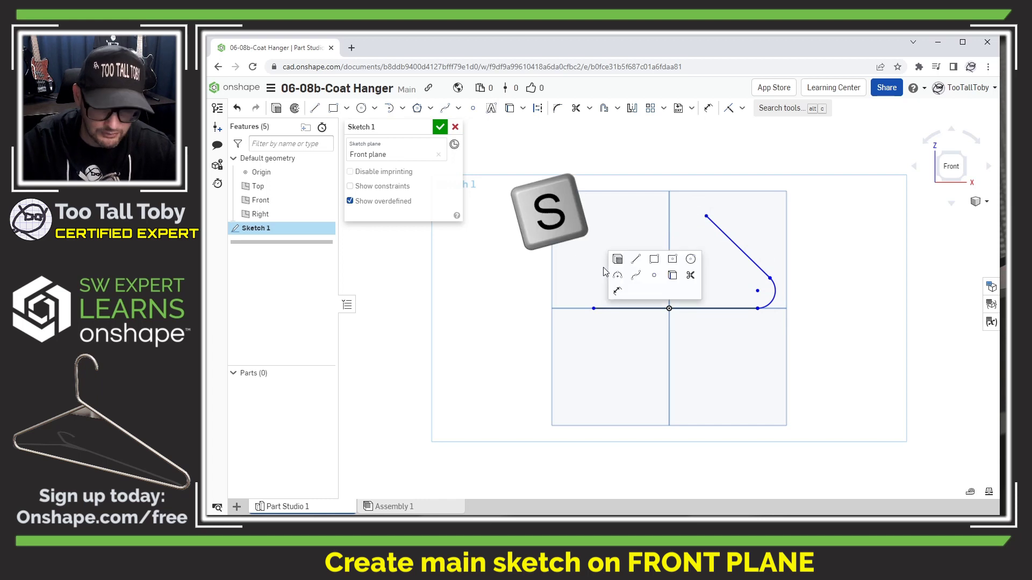
click(639, 269)
click(593, 309)
key(t)
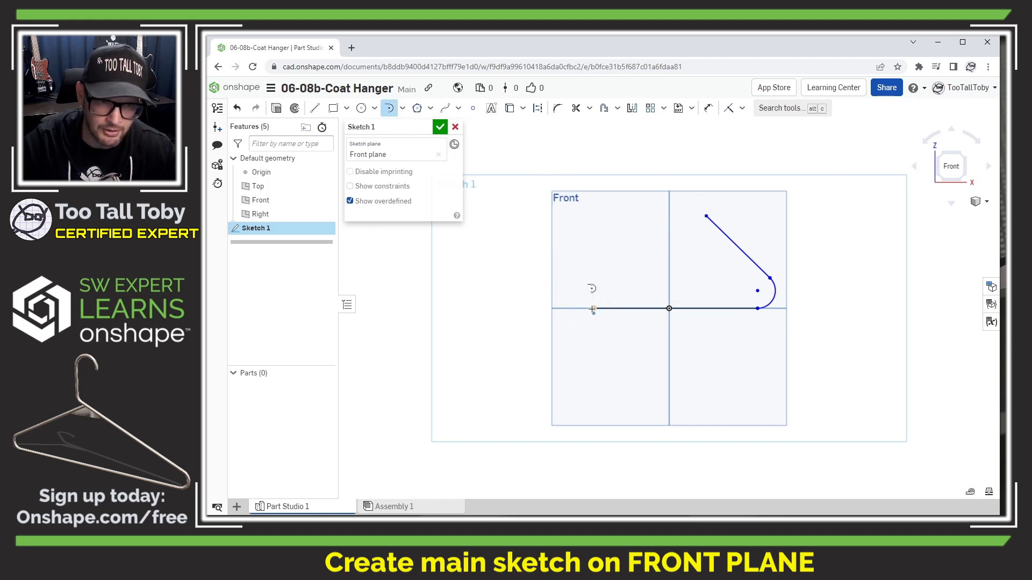
click(585, 277)
key(l)
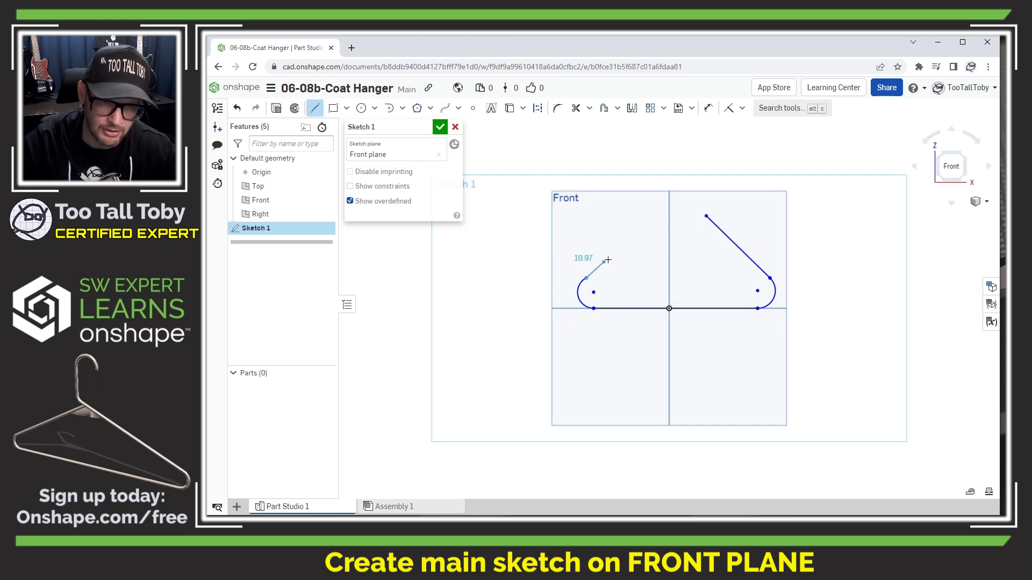
click(637, 250)
key(Escape)
Dimension the left and right end arcs with a radius of 21 mm each
key(s)
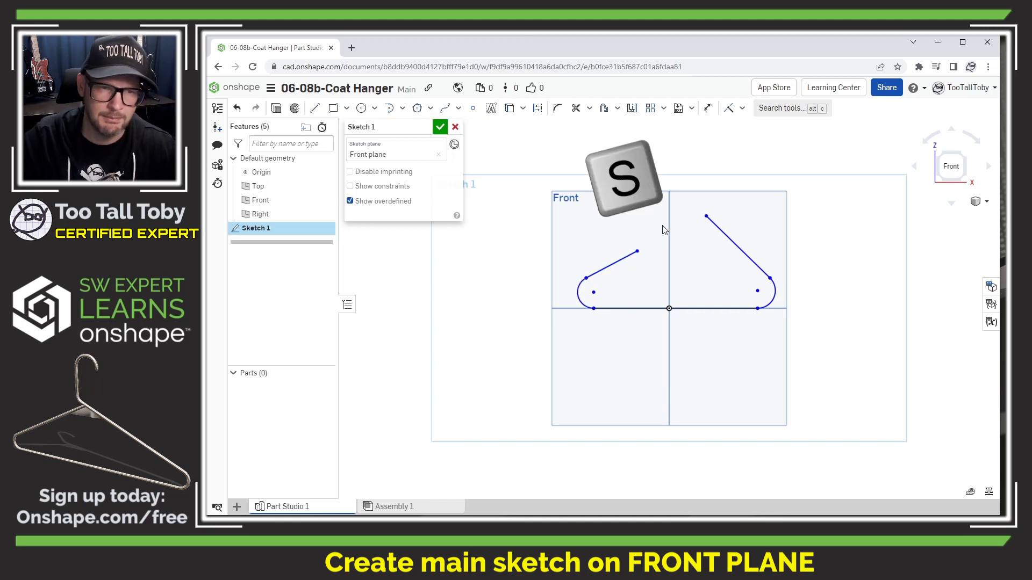
click(679, 233)
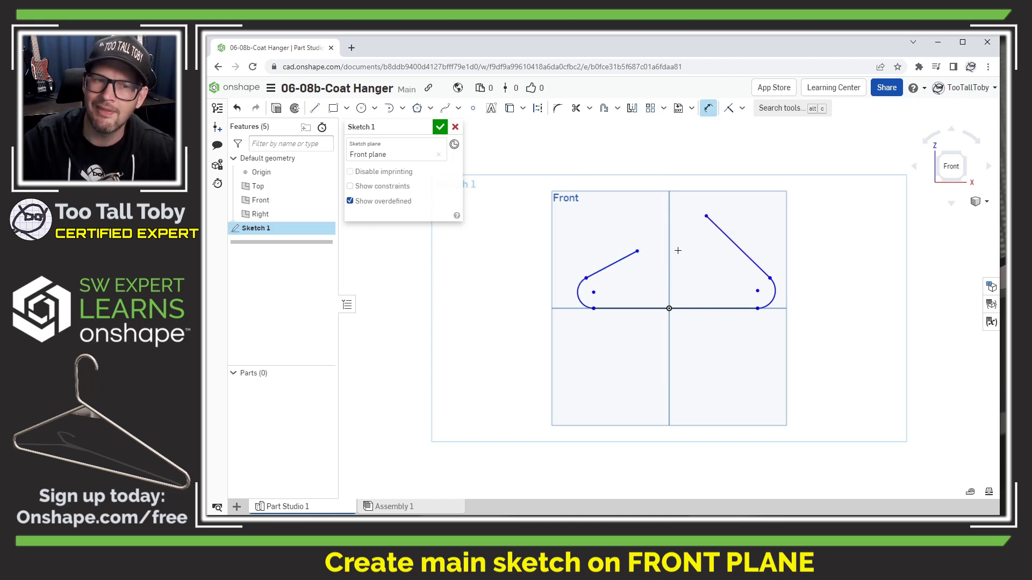
click(583, 304)
click(507, 321)
text(21)
key(Return)
click(879, 304)
click(909, 314)
text(21)
key(Return)
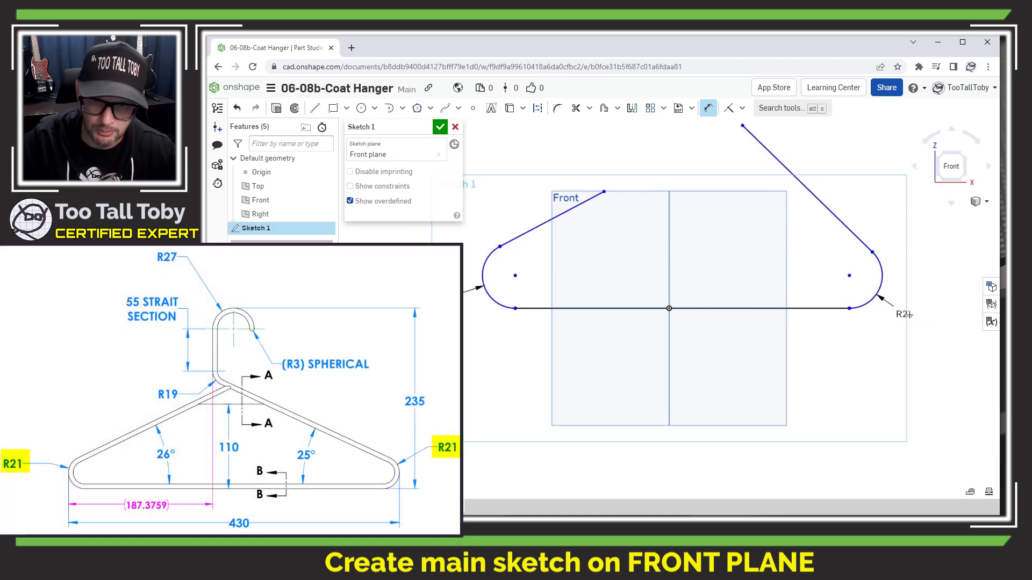
Dimension the overall width between the outer edges of the two end arcs as 430 mm
click(483, 275)
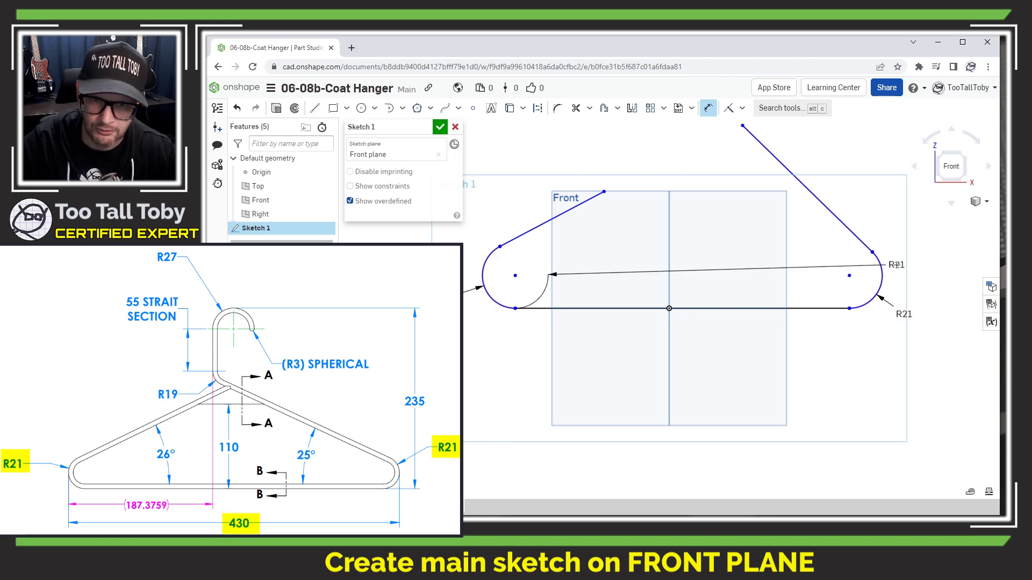
click(882, 275)
click(656, 346)
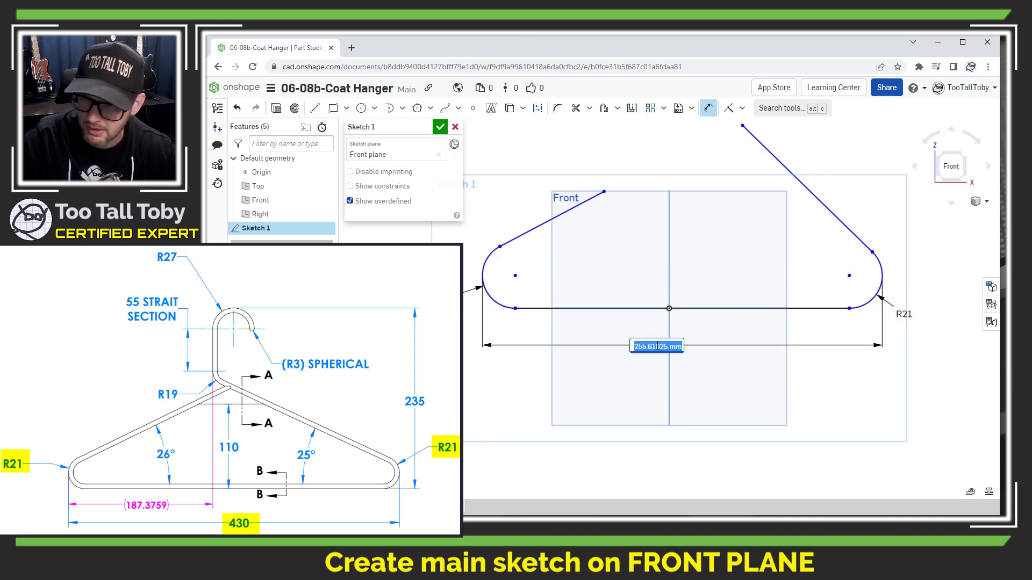
text(14)
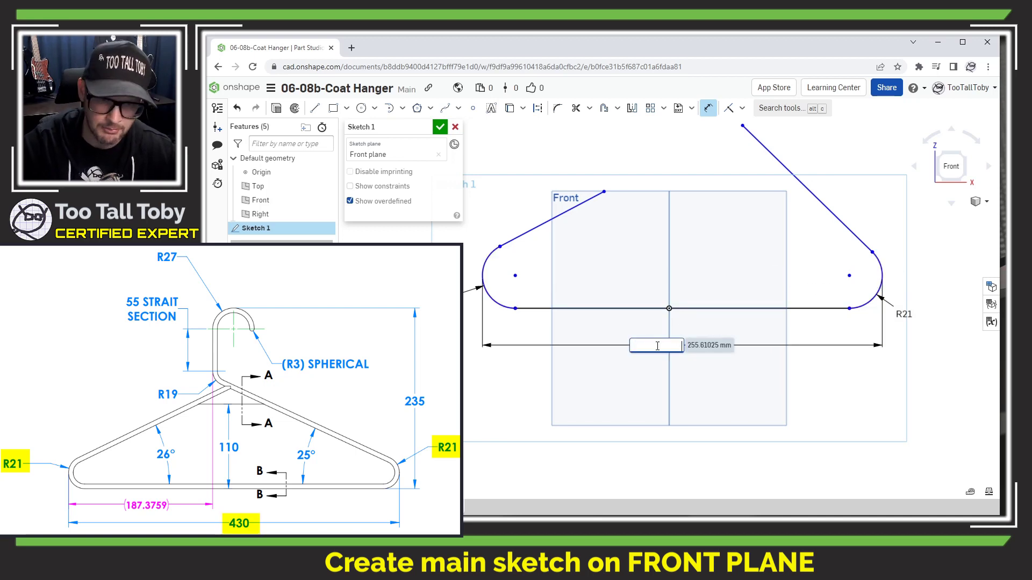
text(30)
key(Return)
Move the free upper end of the right sloping line toward the center so the line rises at a shallower angle
scroll(757, 296, down, 5)
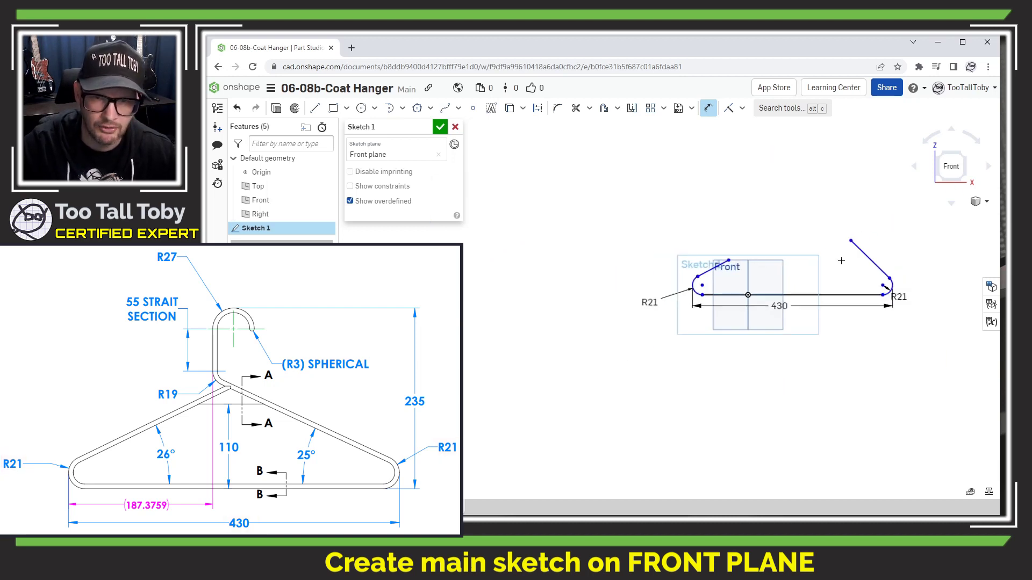
scroll(876, 263, up, 2)
middle_drag(883, 247, 813, 294)
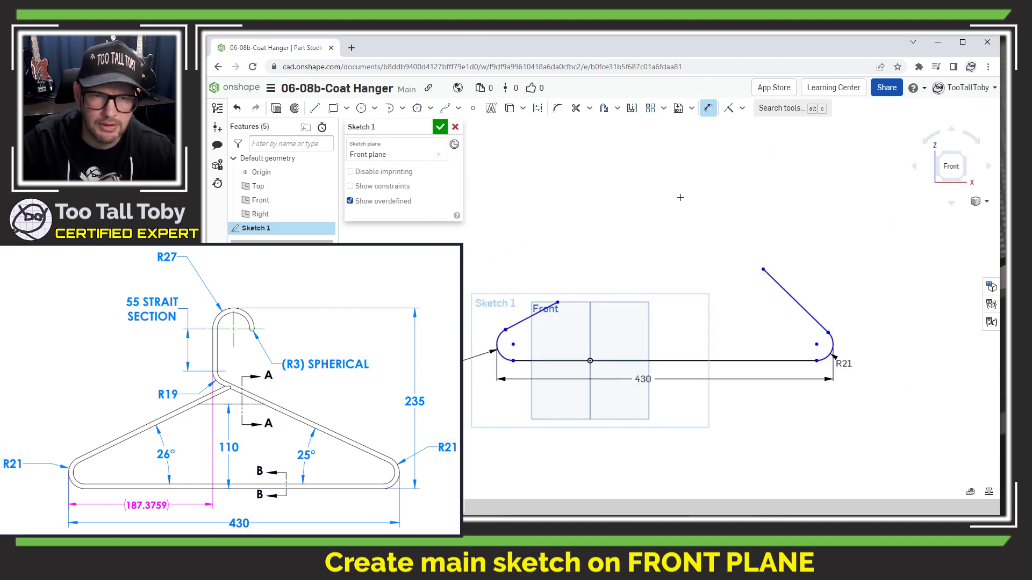
key(Escape)
drag(755, 277, 713, 269)
Add a tangent arc turning upward at the right sloping line's upper end and a vertical stem line rising from it
key(s)
click(724, 233)
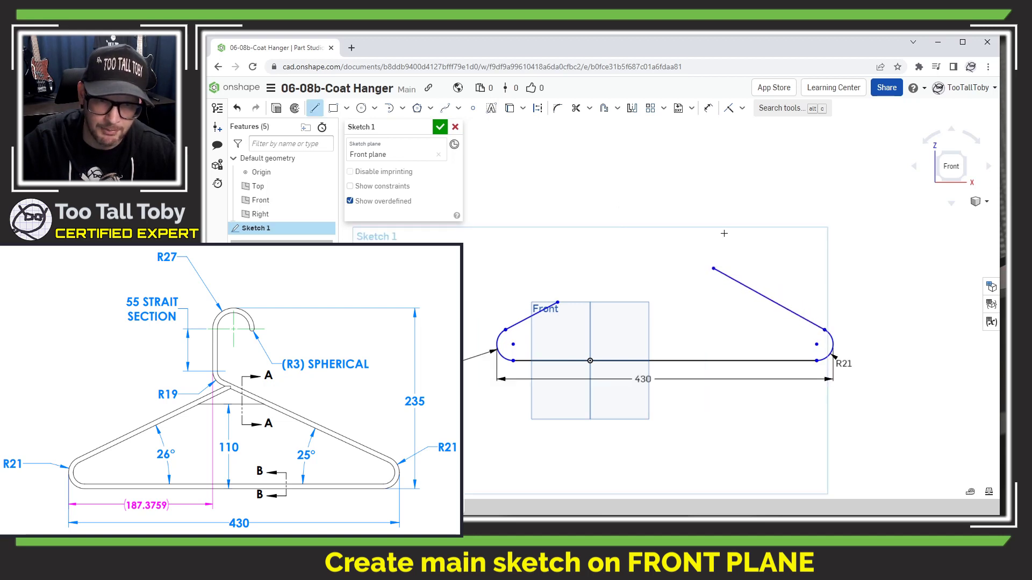
key(t)
click(713, 269)
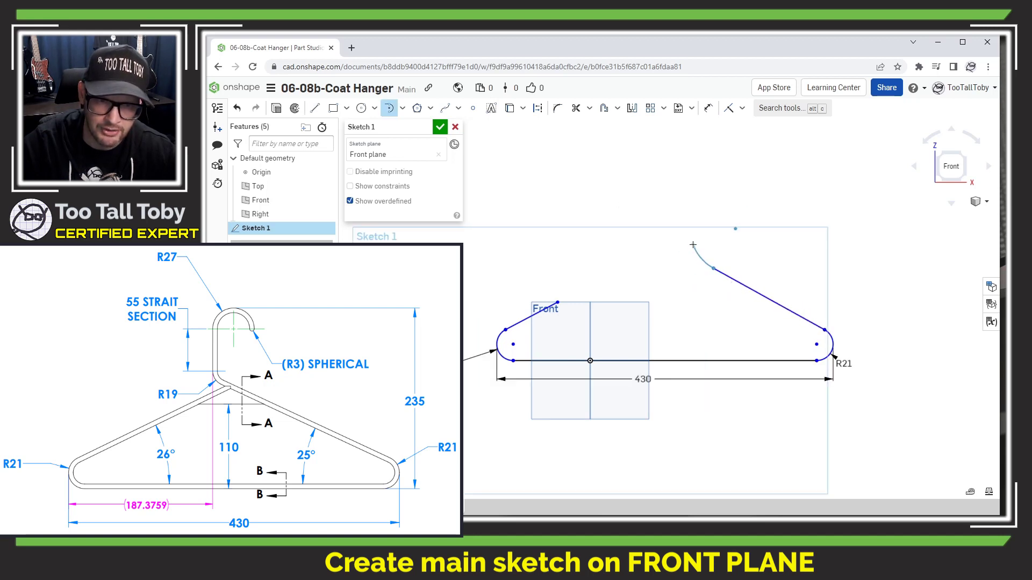
click(697, 237)
key(l)
click(696, 237)
click(698, 178)
Close the stem's upper end into a hook with a tangent semicircular arc opening to the right
key(t)
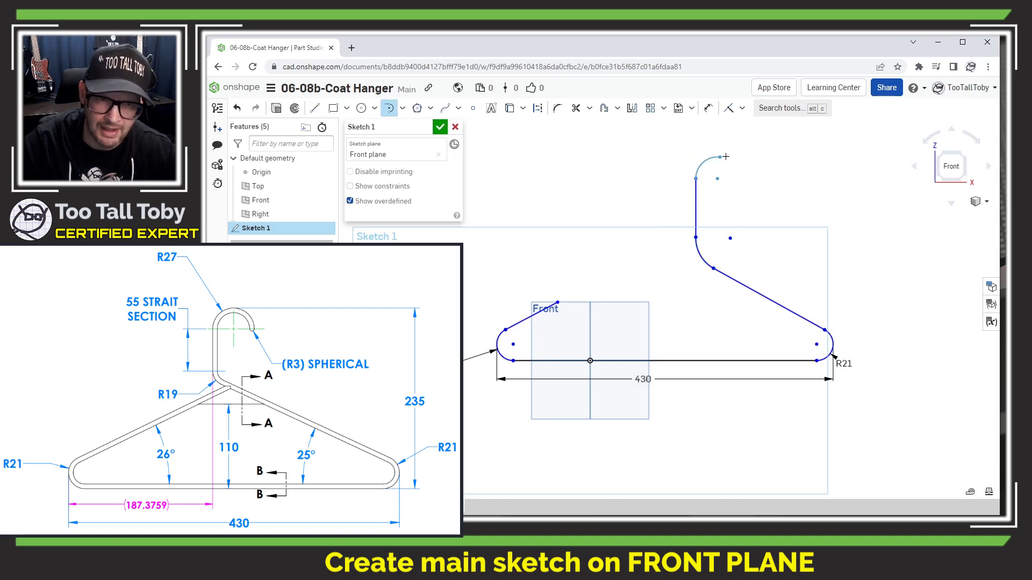
click(755, 177)
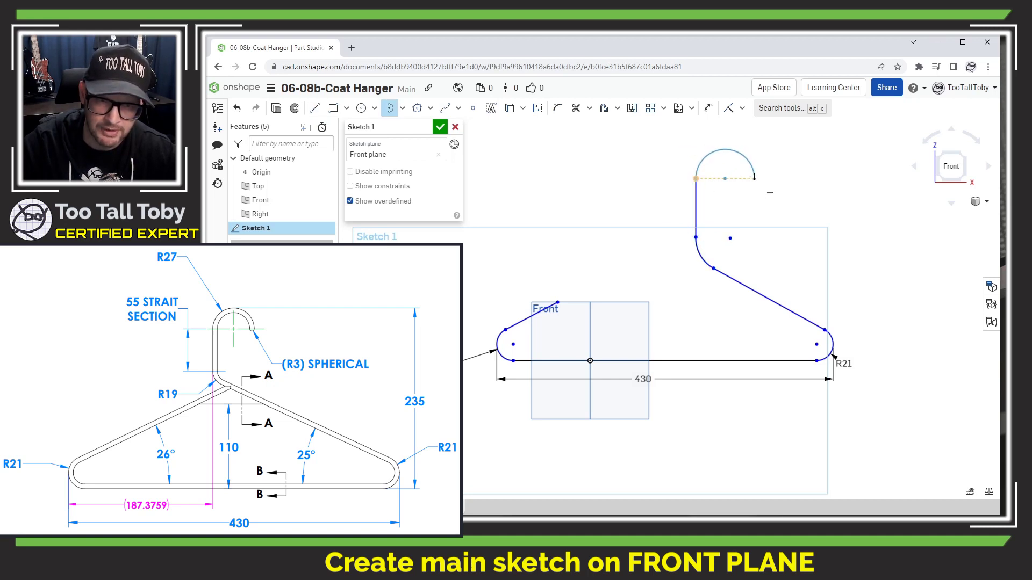
key(l)
key(Escape)
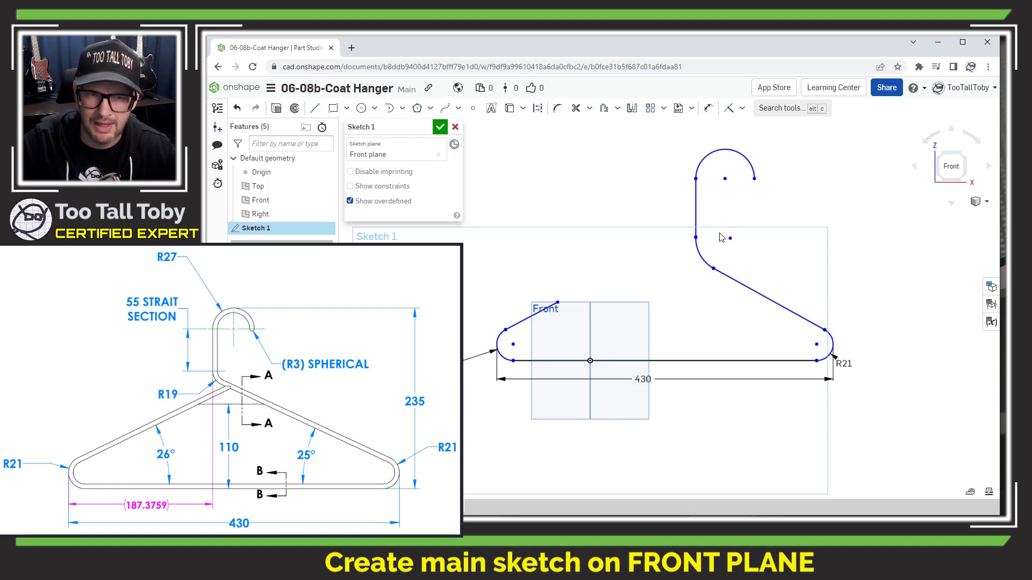
key(s)
click(731, 249)
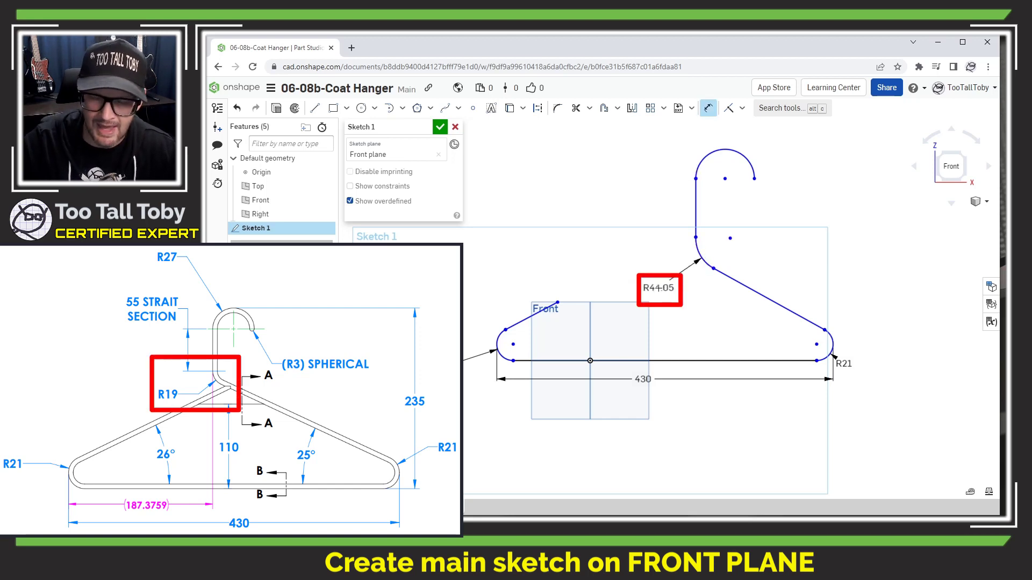
key(Escape)
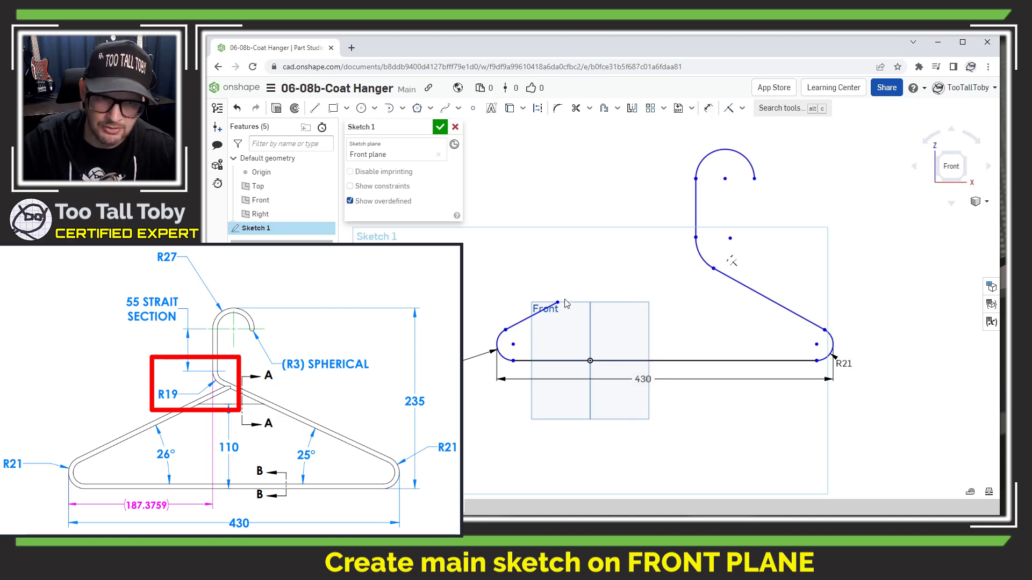
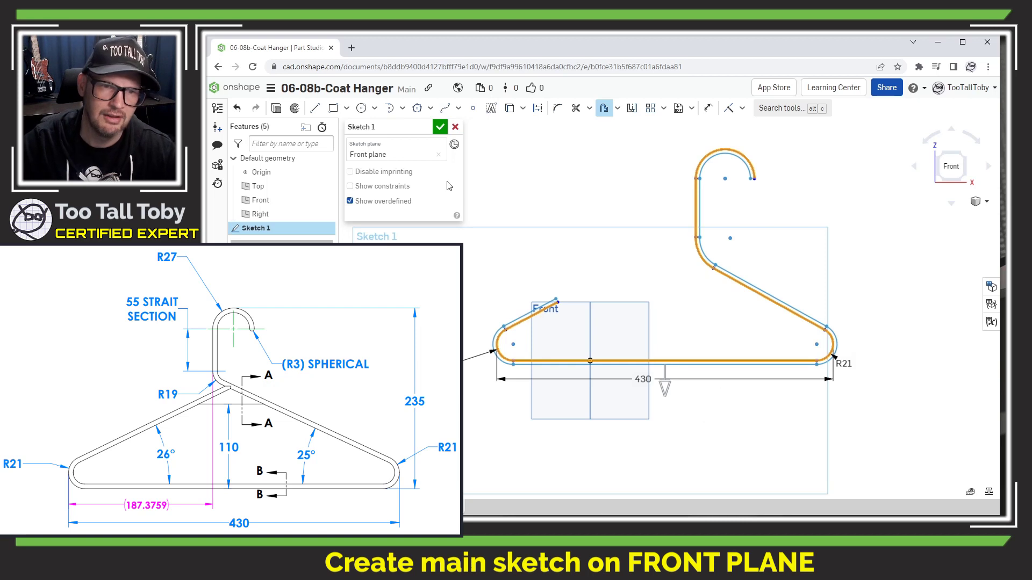
Offset the whole hanger profile chain, flipping the direction so the base line's copy lies above it, inside the hanger
click(665, 390)
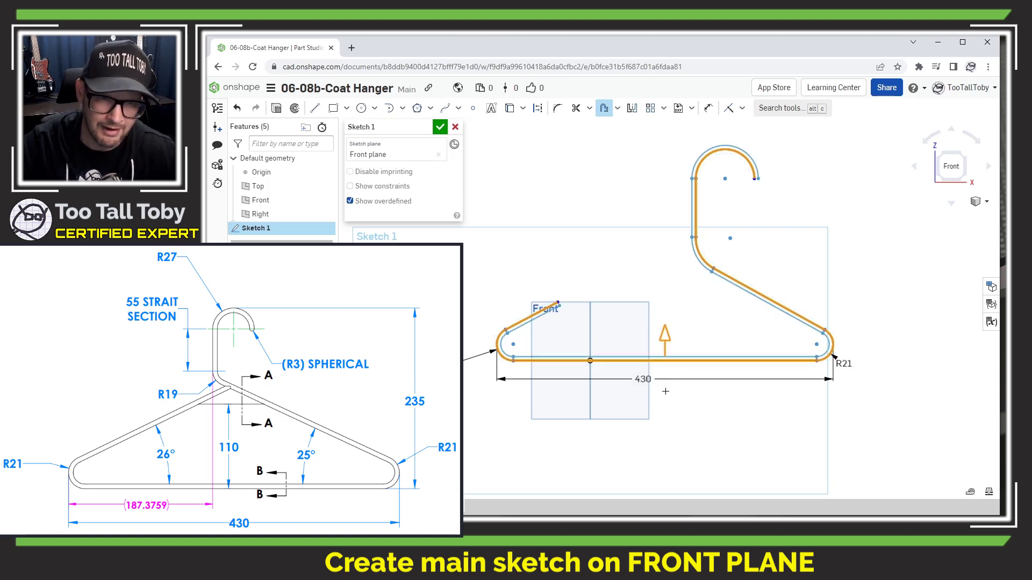
click(653, 259)
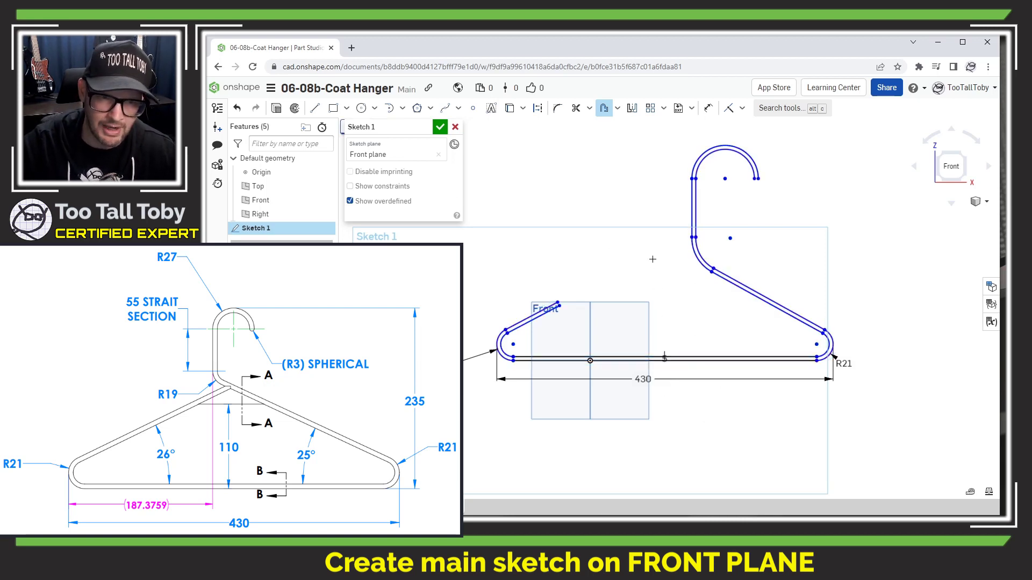
key(Escape)
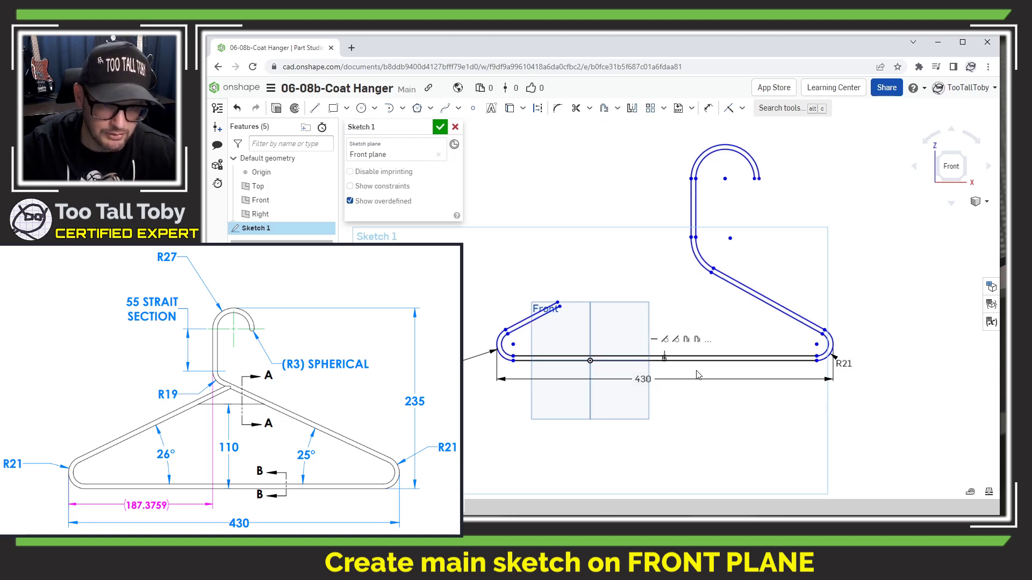
Dimension the overall height from the lower base line to the top of the outer hook arc as 235 mm
scroll(663, 361, up, 10)
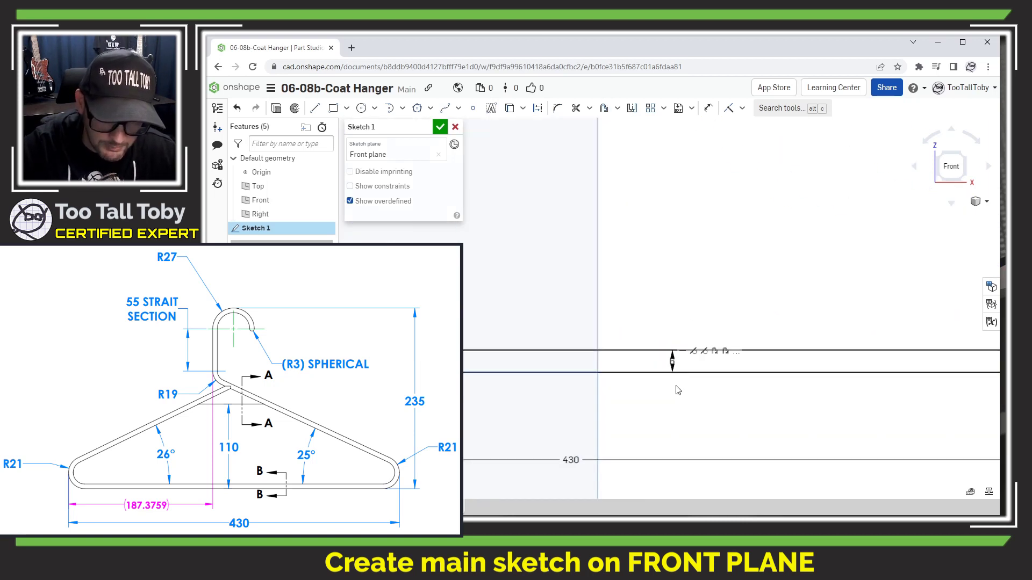
scroll(639, 307, down, 10)
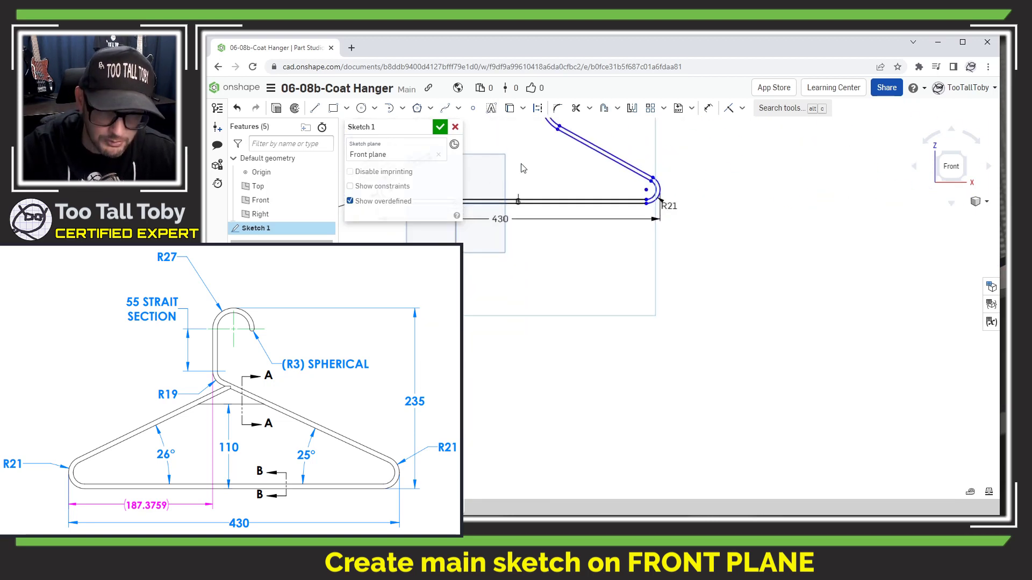
middle_drag(583, 187, 630, 194)
key(s)
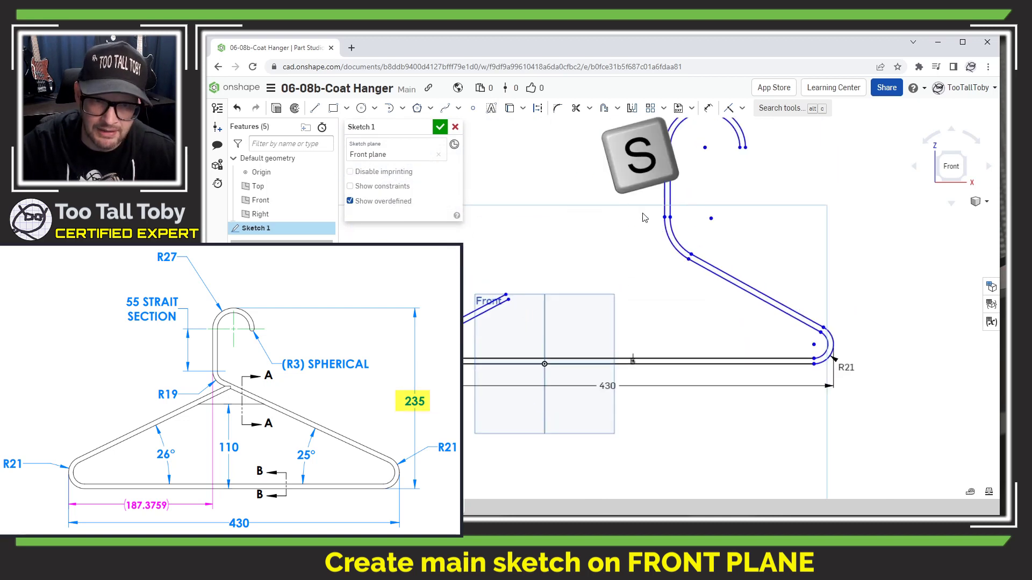
click(694, 320)
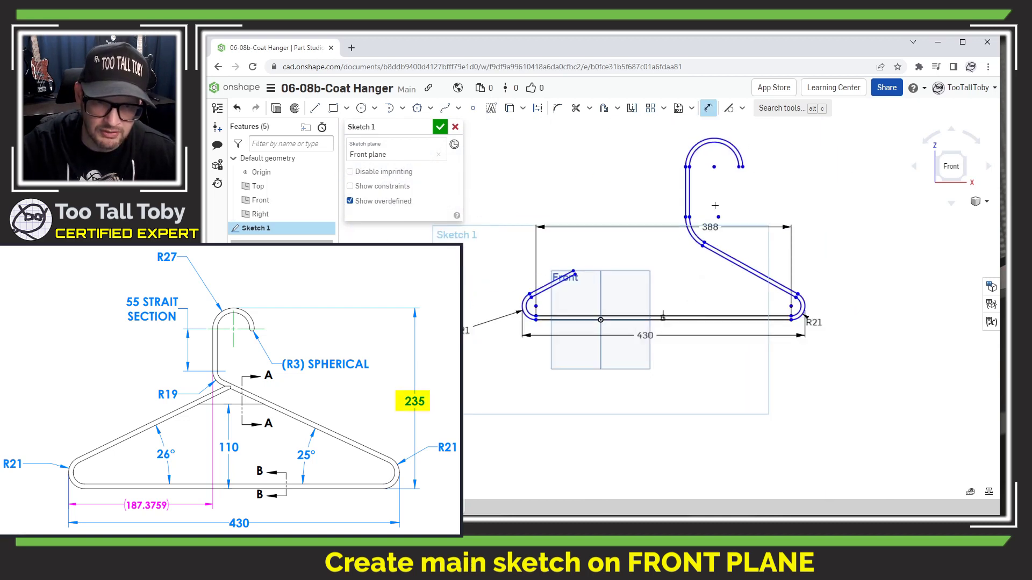
click(715, 138)
click(846, 248)
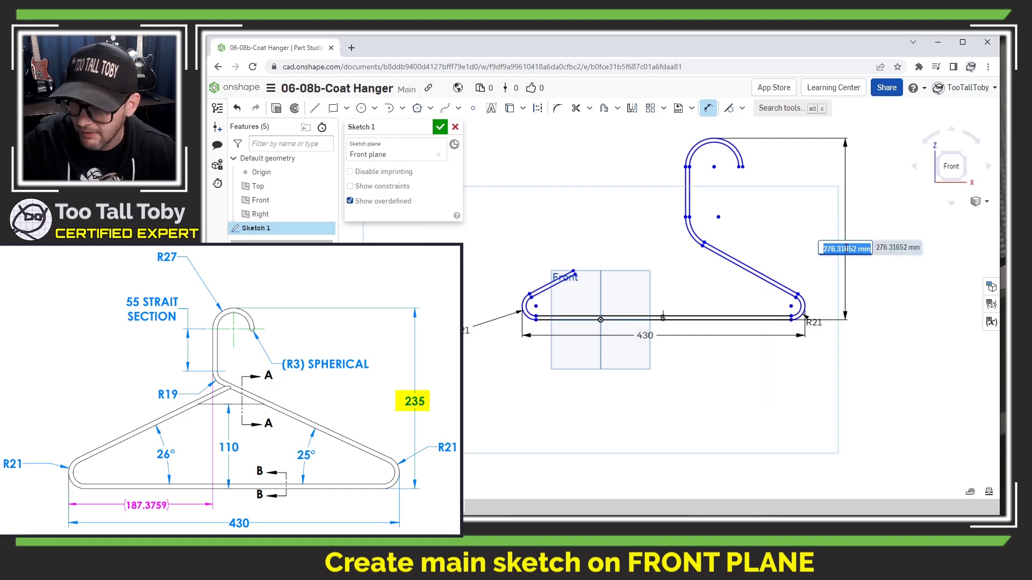
text(235)
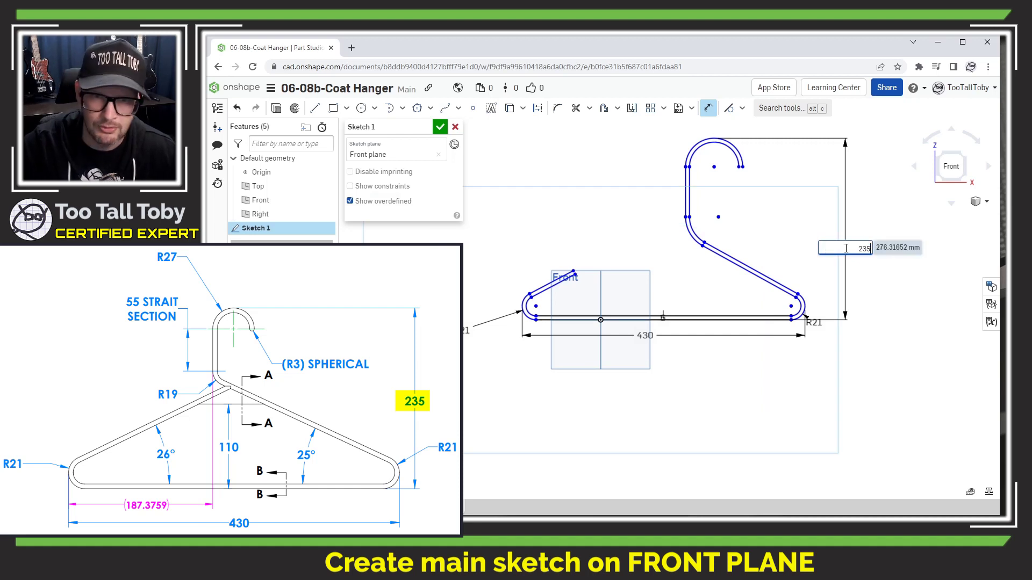
key(Return)
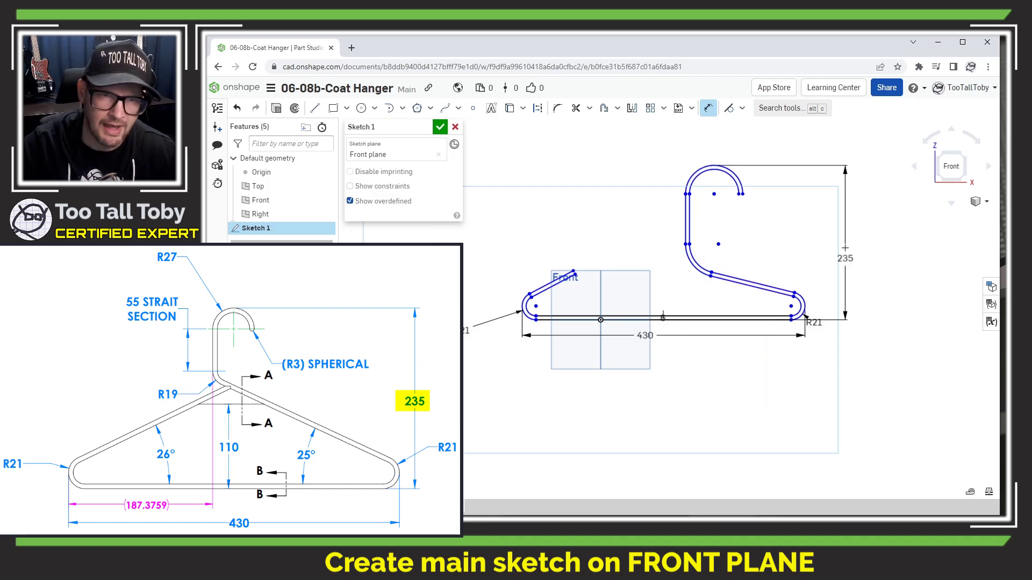
Dimension the outer bend arc below the vertical stem with a radius of 19 mm
click(685, 257)
click(656, 277)
text(19)
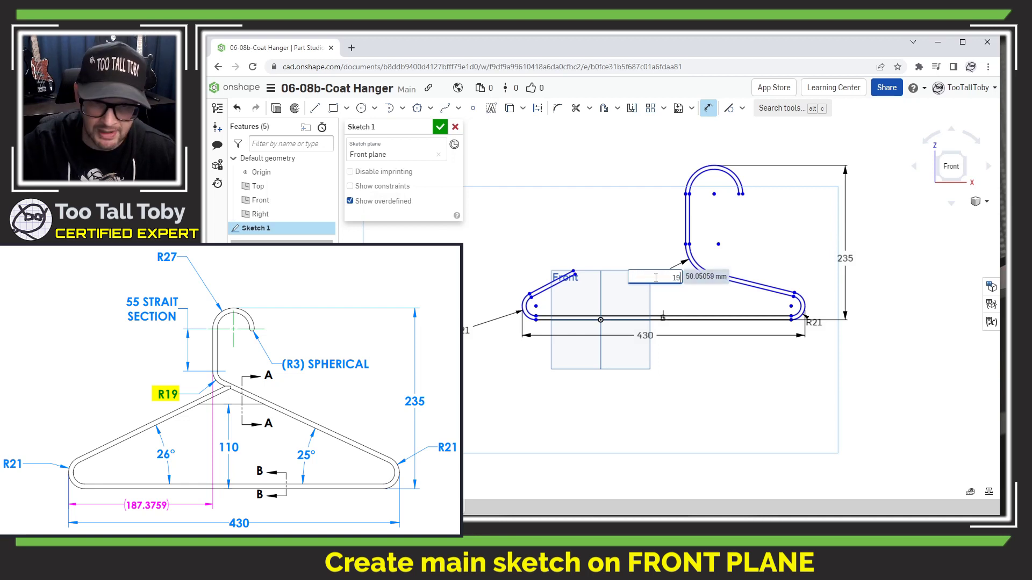
key(Return)
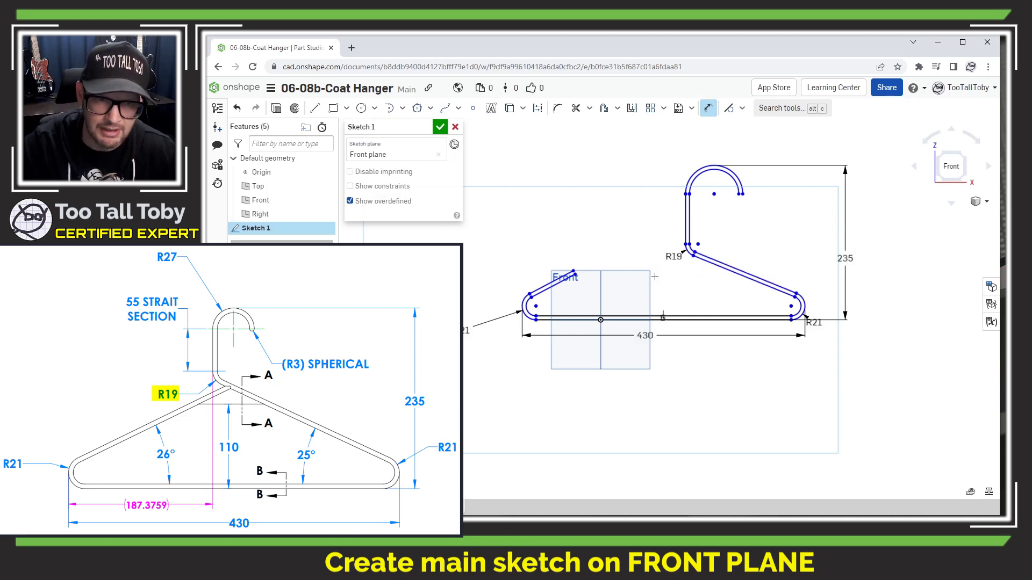
Dimension the outer hook arc with a radius of 27 mm
click(705, 166)
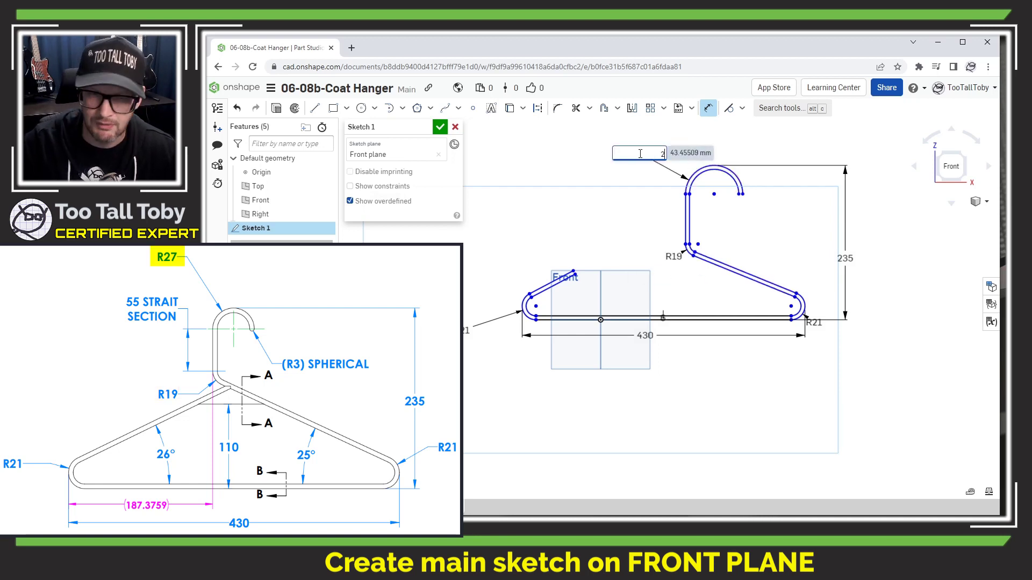
click(639, 153)
text(27)
key(Return)
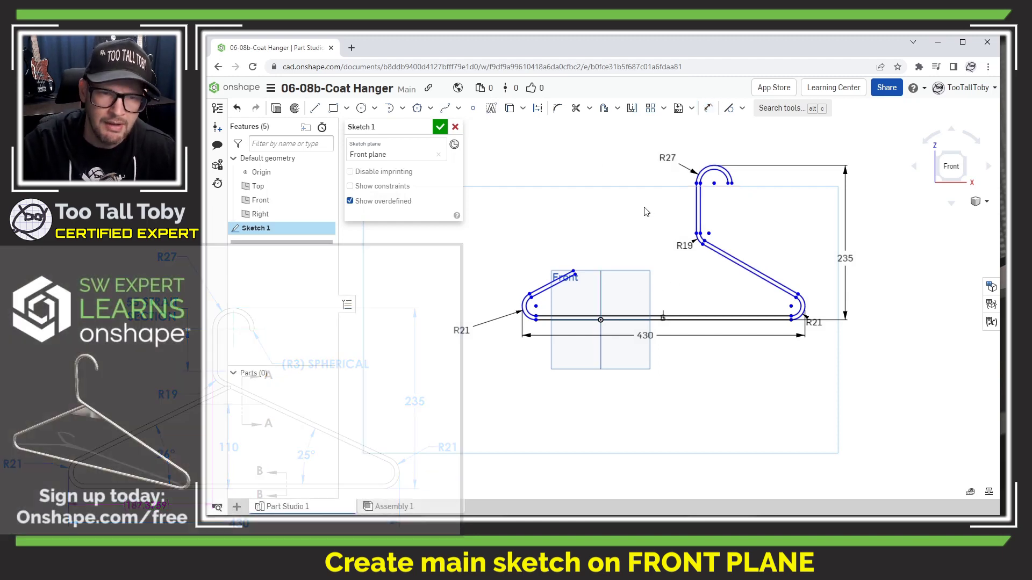
key(Escape)
Lock the left endpoint of the lower base line to the origin and swing the left sloping line back toward the center
scroll(607, 333, up, 5)
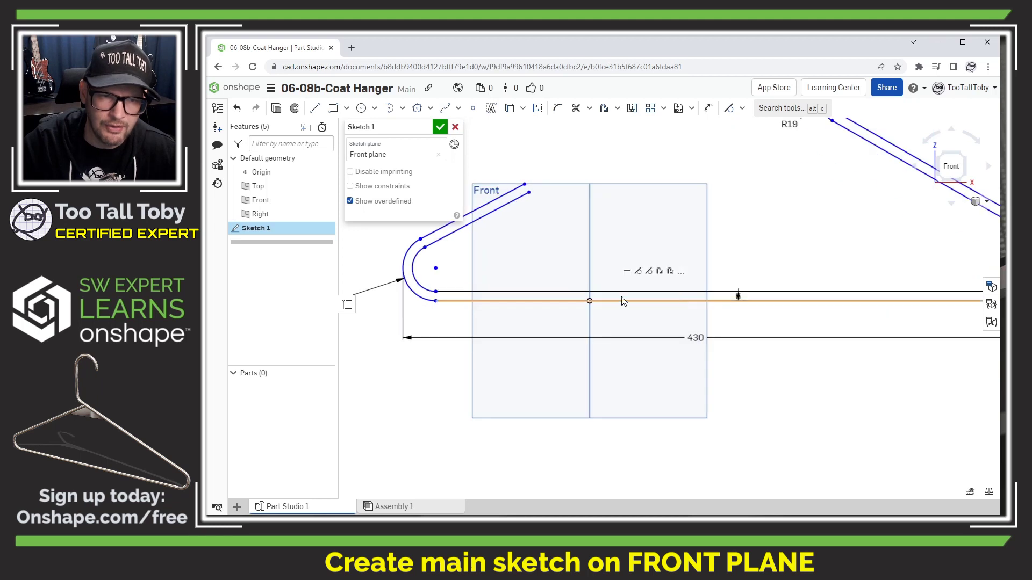
drag(436, 303, 590, 304)
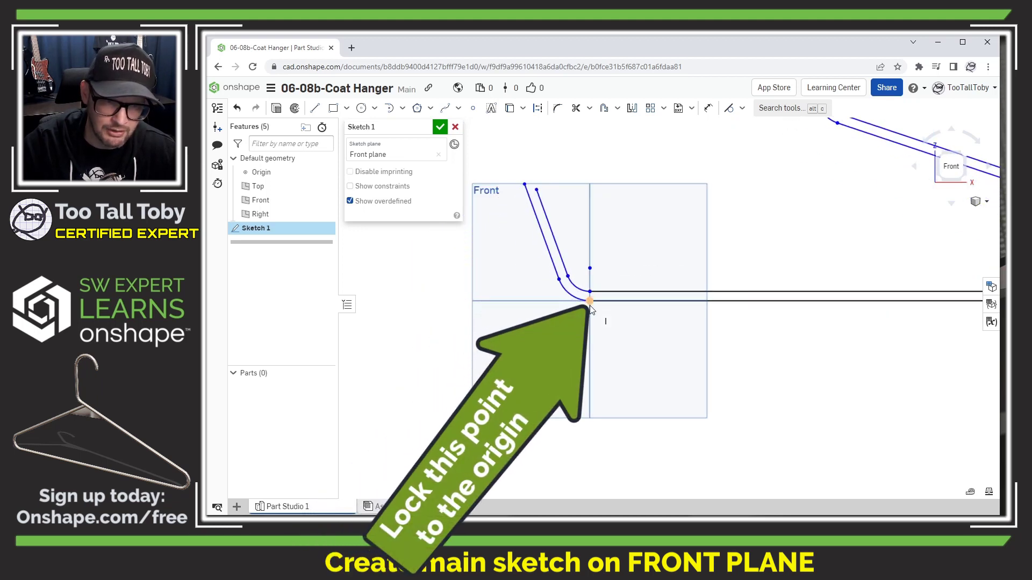
mouse_move(524, 184)
mouse_down()
mouse_move(599, 183)
mouse_move(627, 197)
mouse_move(612, 197)
mouse_up()
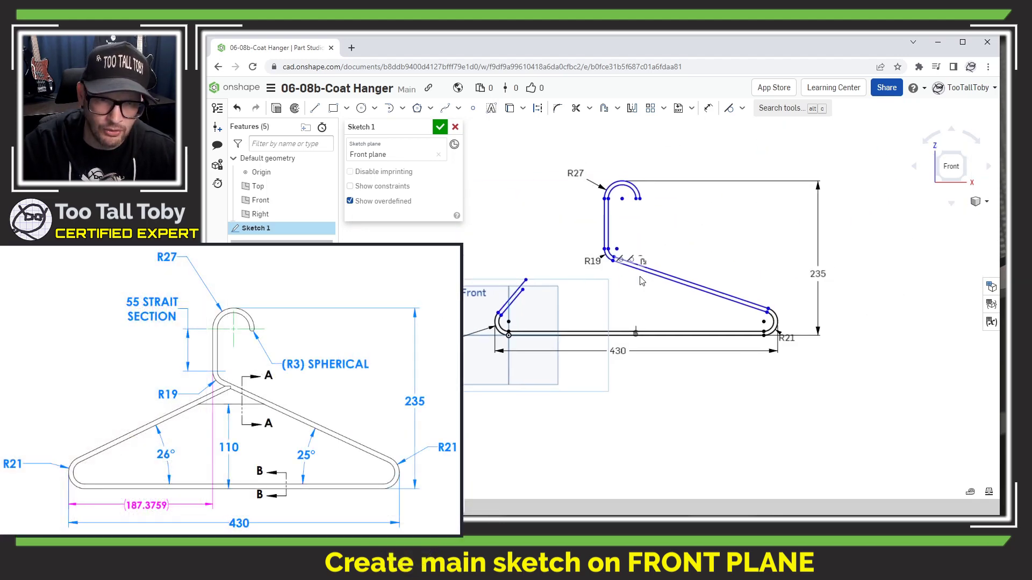
Dimension the angle between the left sloping line and the base line as 26°
key(s)
click(636, 274)
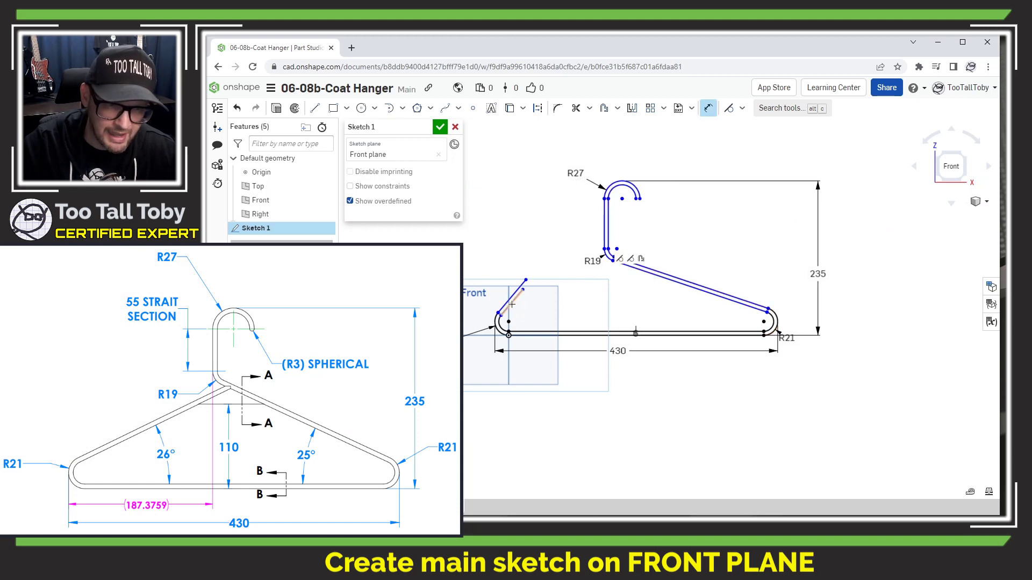
click(554, 332)
click(569, 313)
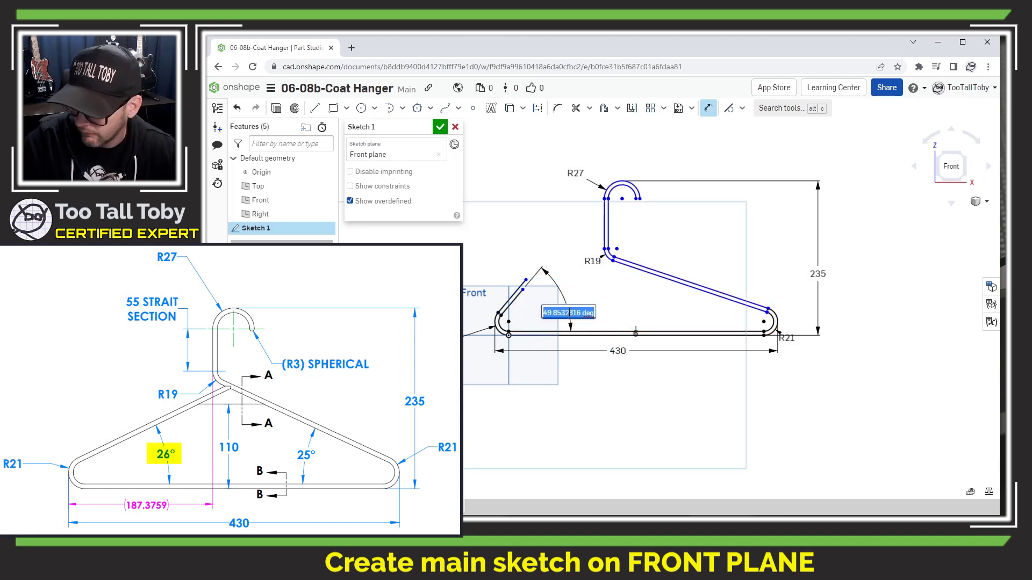
text(26)
key(Return)
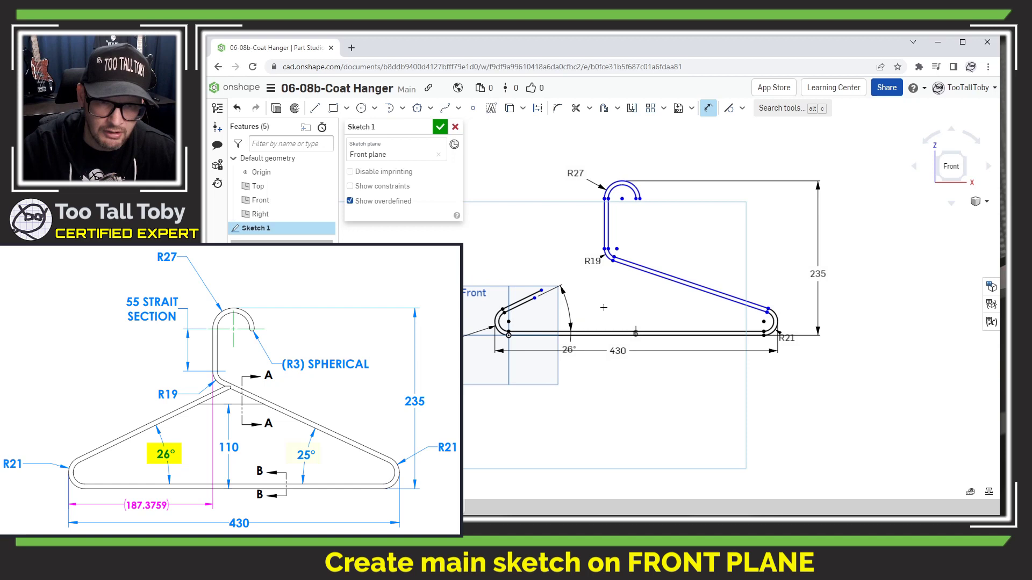
Dimension the angle between the right sloping line and the base line as 25°
click(706, 295)
click(685, 333)
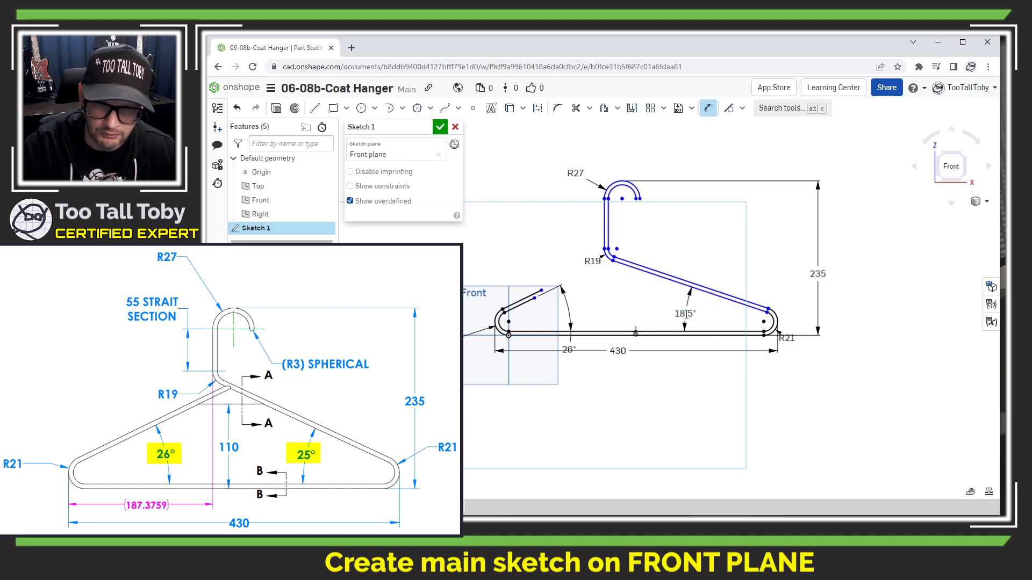
click(685, 316)
text(25)
key(Return)
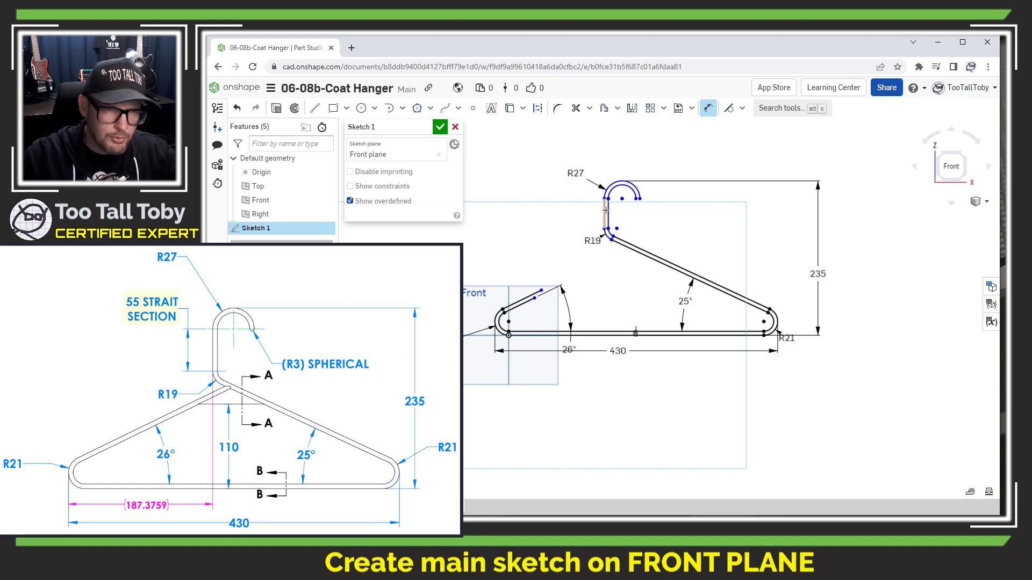
Dimension the hook's straight vertical section as 55 mm and make the hook's two open end points horizontal to each other
double_click(564, 209)
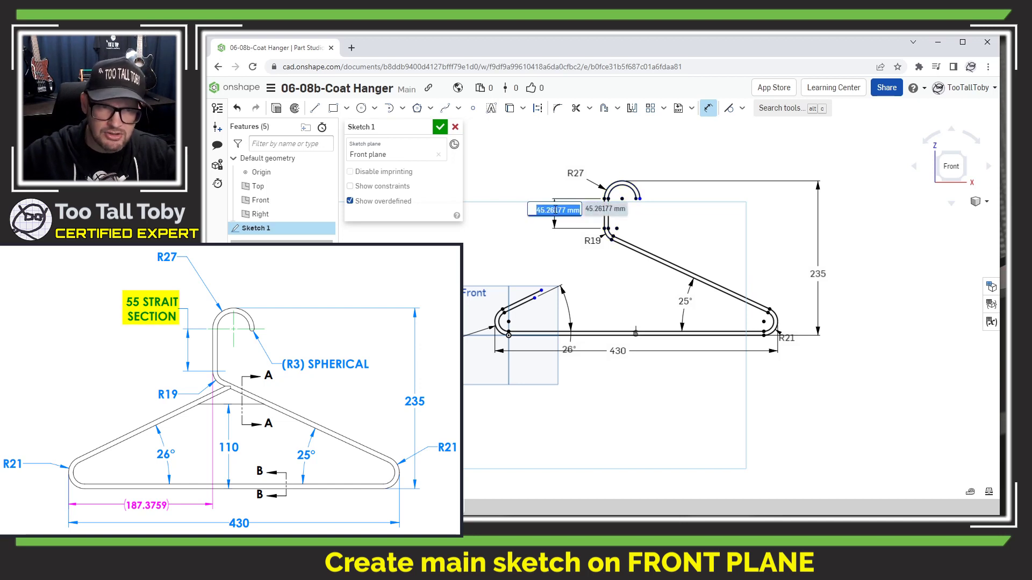
text(55)
key(Return)
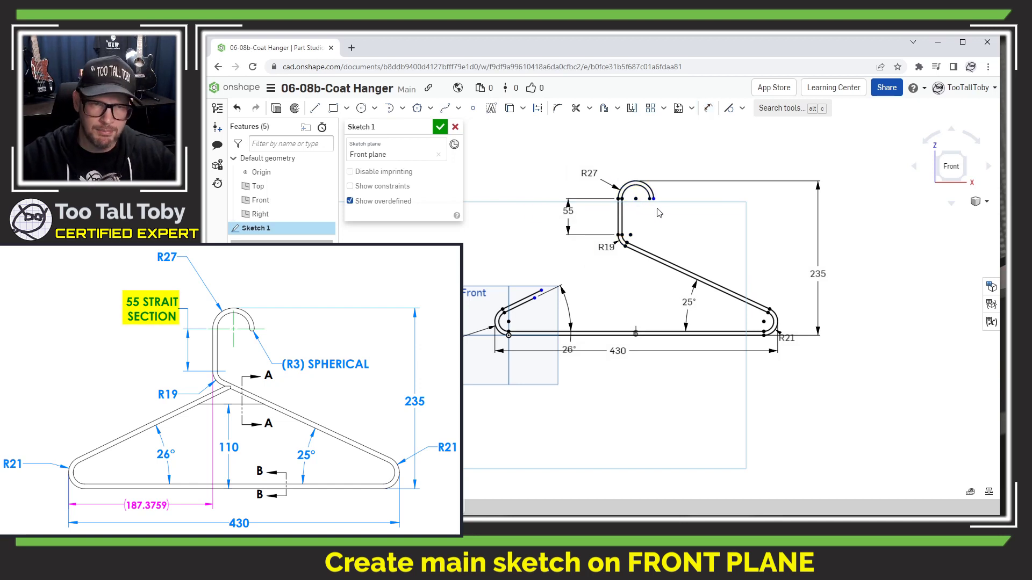
scroll(656, 210, up, 3)
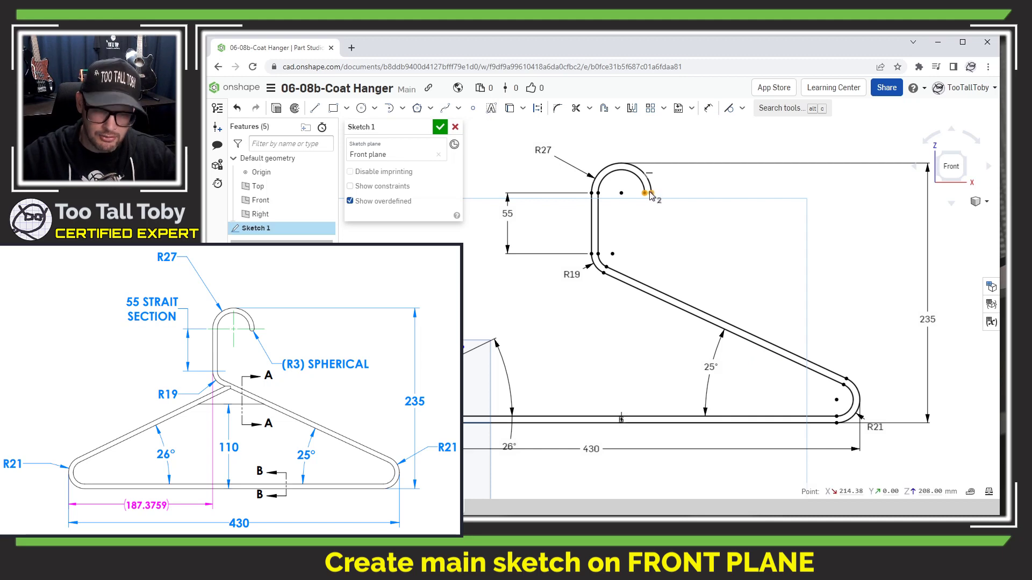
key(h)
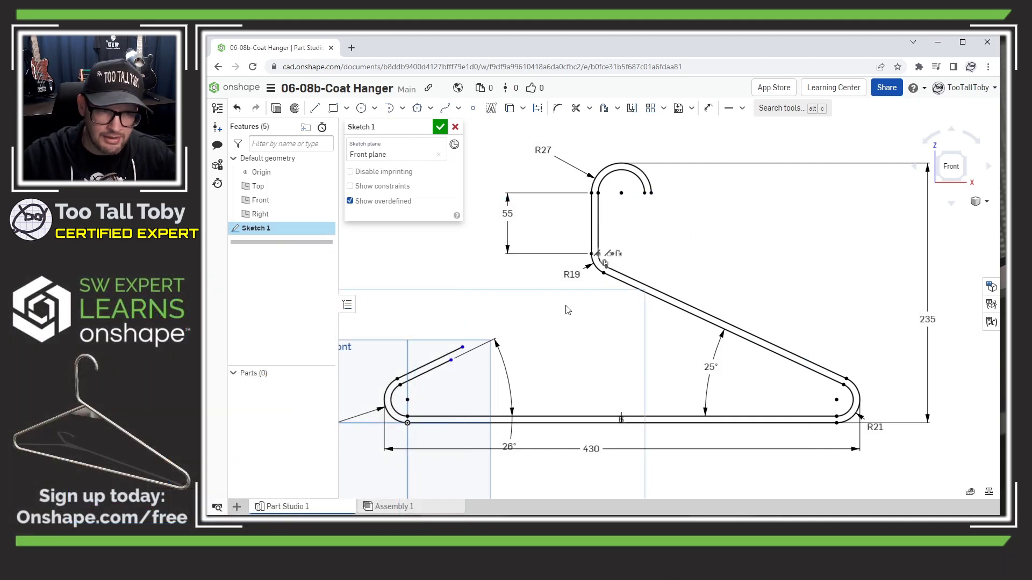
Extend the outer left sloping line until its upper end meets the inner right sloping line below the hook
click(456, 353)
key(ctrl+z)
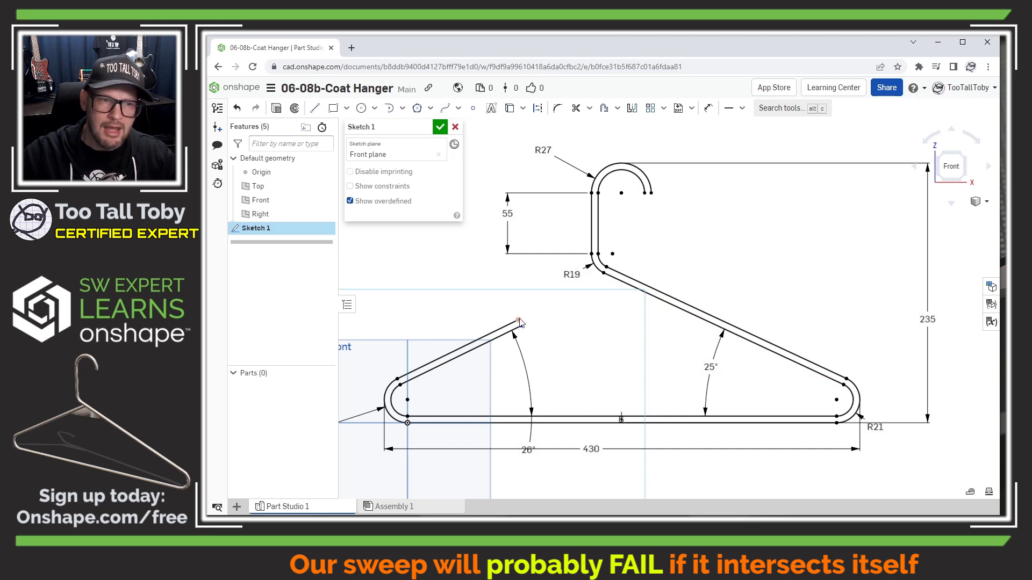
drag(518, 321, 606, 277)
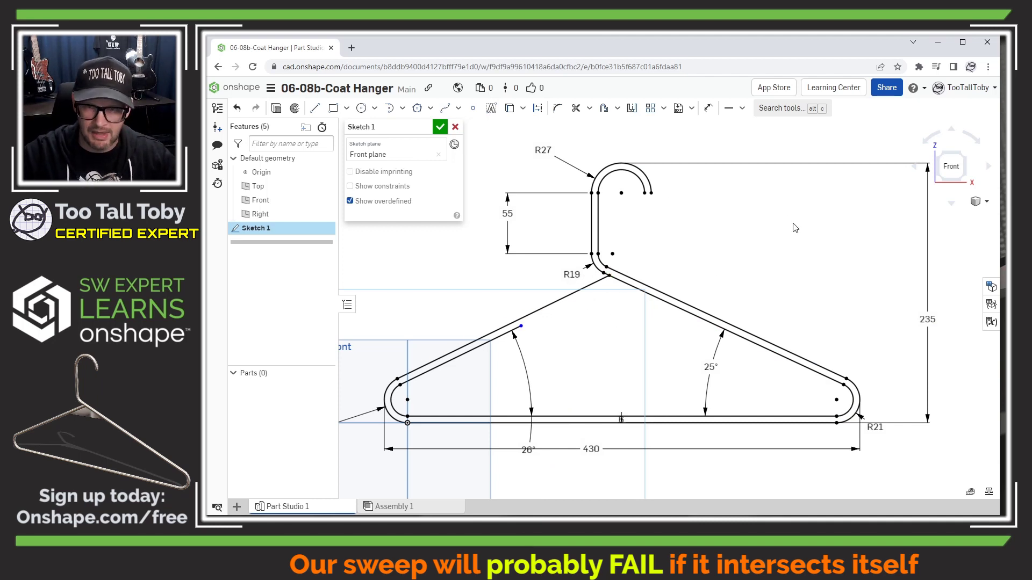
Move the 6 mm offset dimension above the base line where it is readable, and finish the sketch
scroll(795, 228, up, 2)
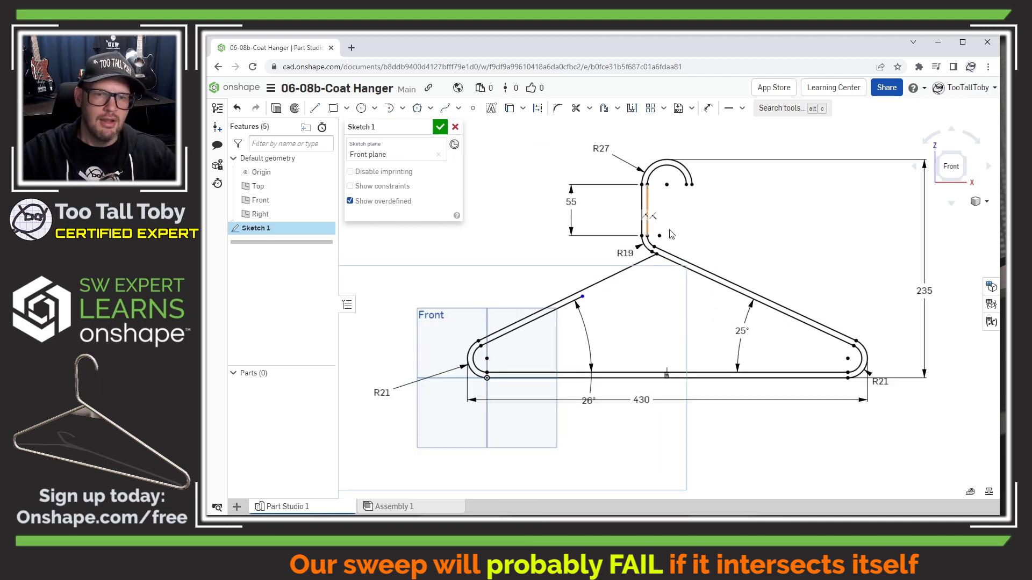
middle_drag(667, 411, 643, 426)
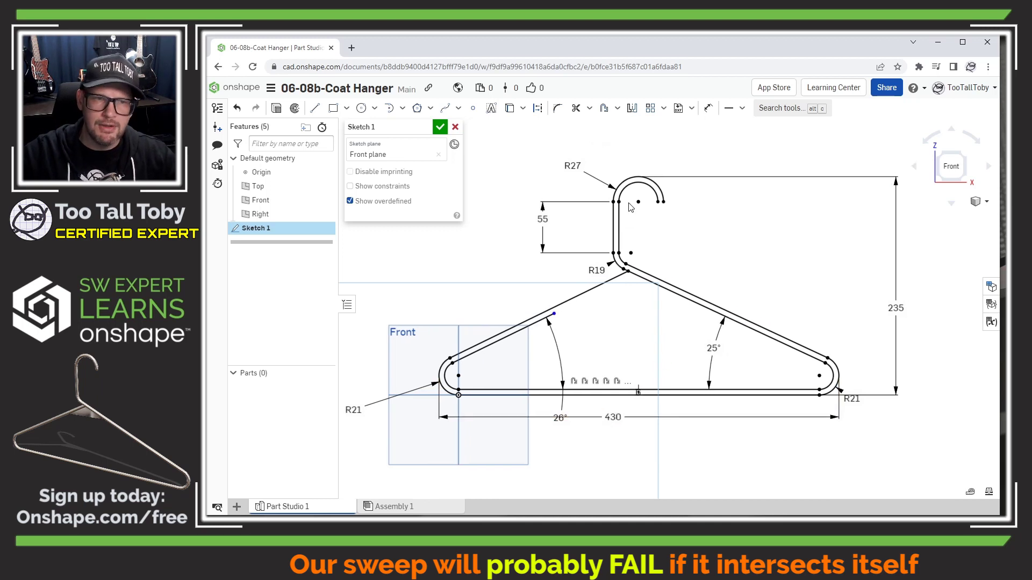
click(638, 391)
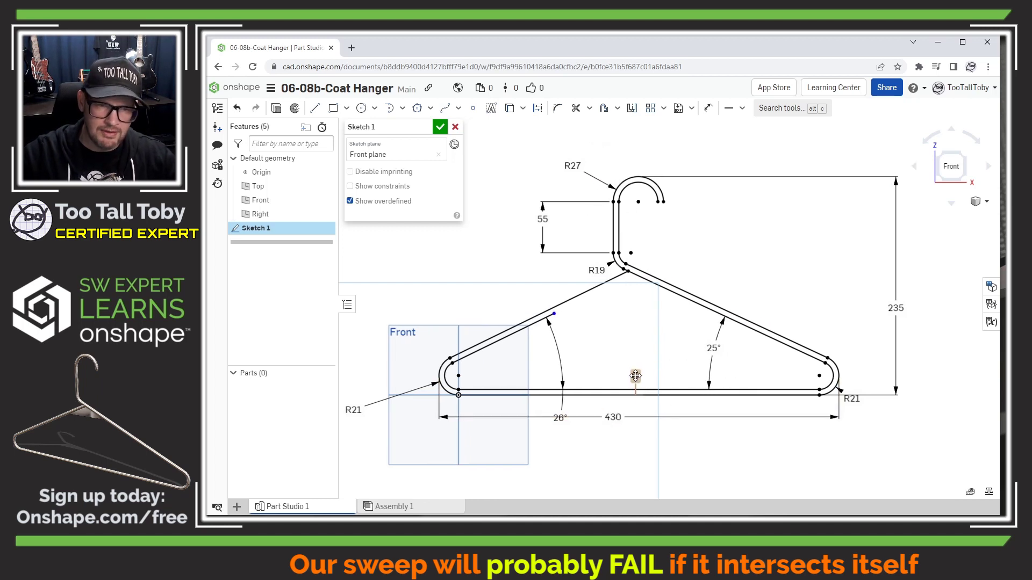
click(632, 370)
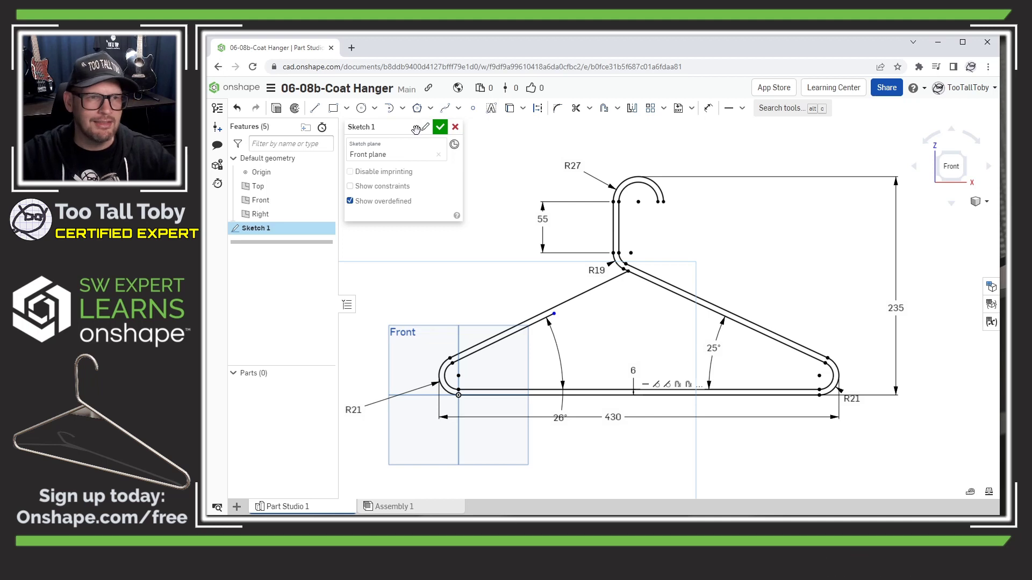
click(441, 128)
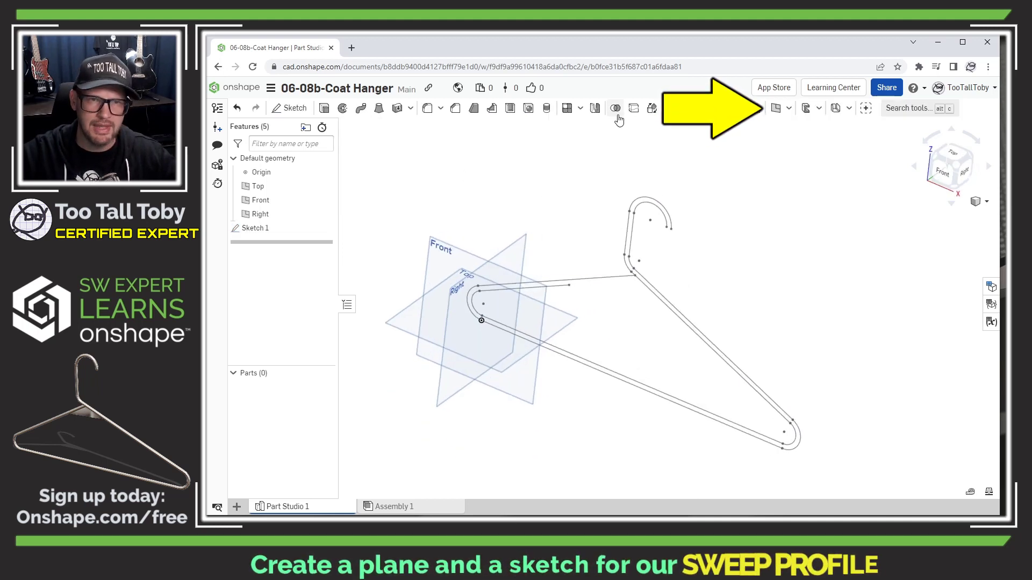
Create a Plane point plane parallel to the Top plane through the end point of the hook
click(775, 107)
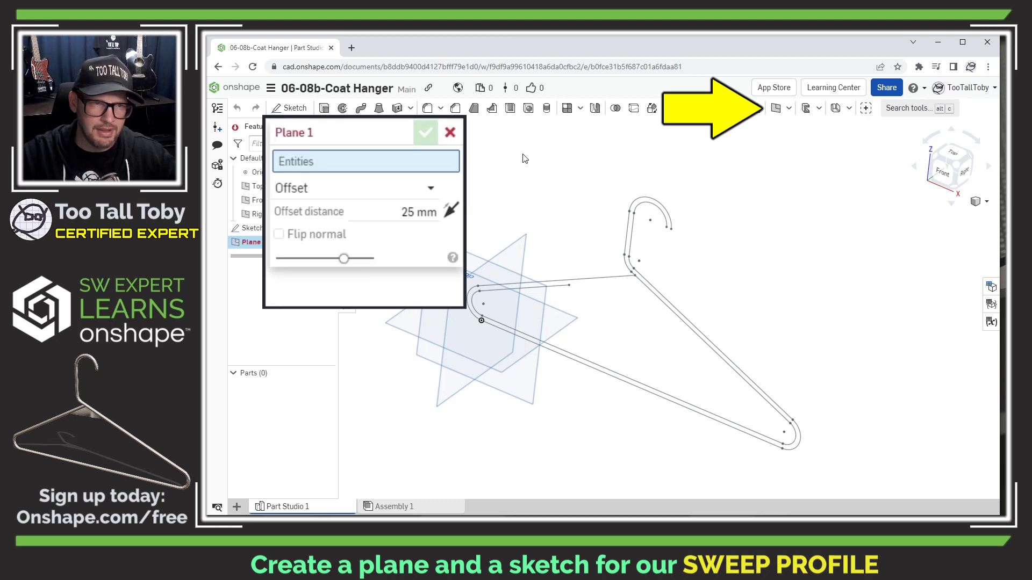
click(432, 190)
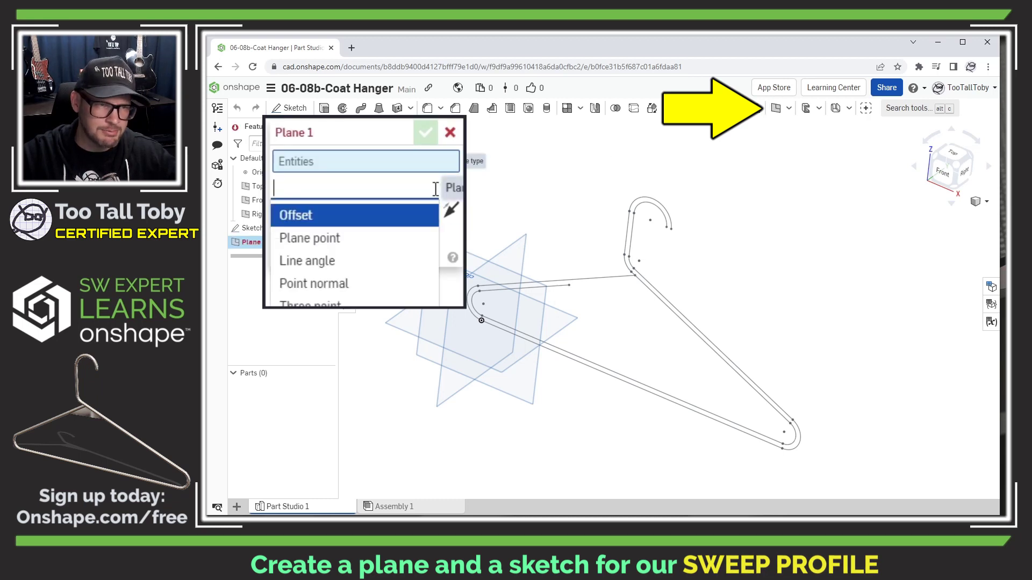
click(330, 238)
click(392, 323)
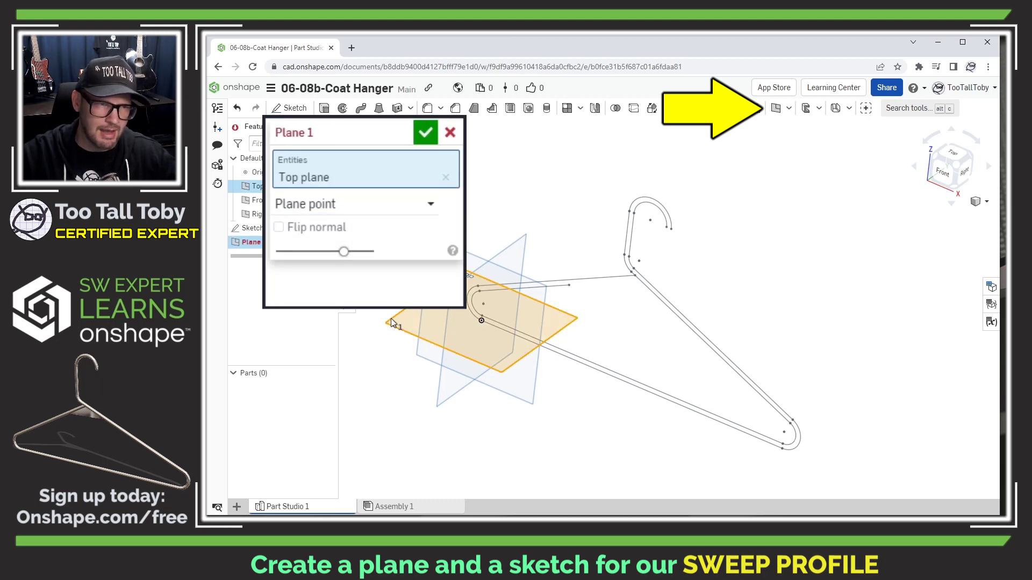
click(667, 228)
click(428, 133)
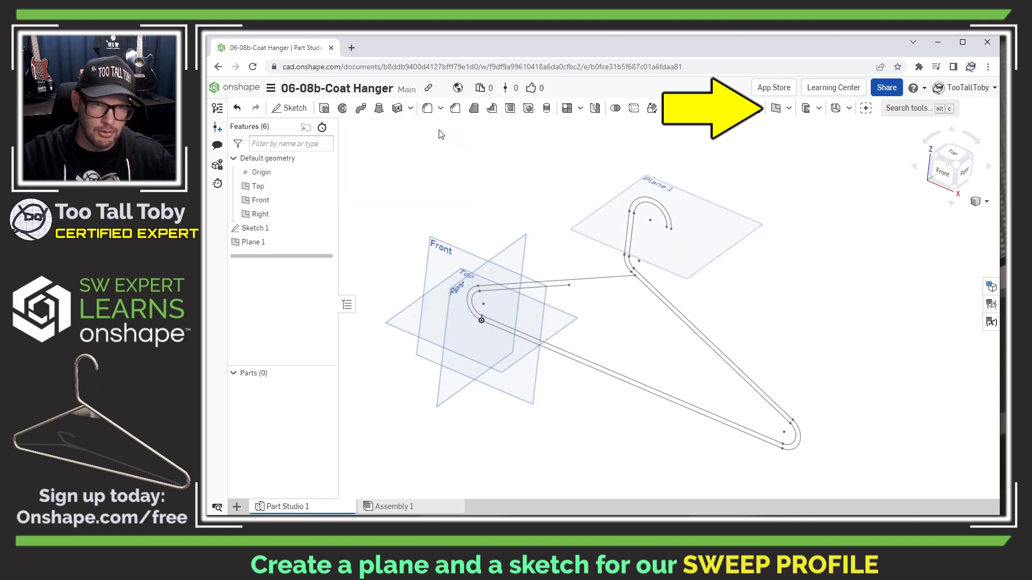
Start a sketch on Plane 1 and draw a 6 mm diameter circle near the hook's open end
scroll(697, 237, up, 3)
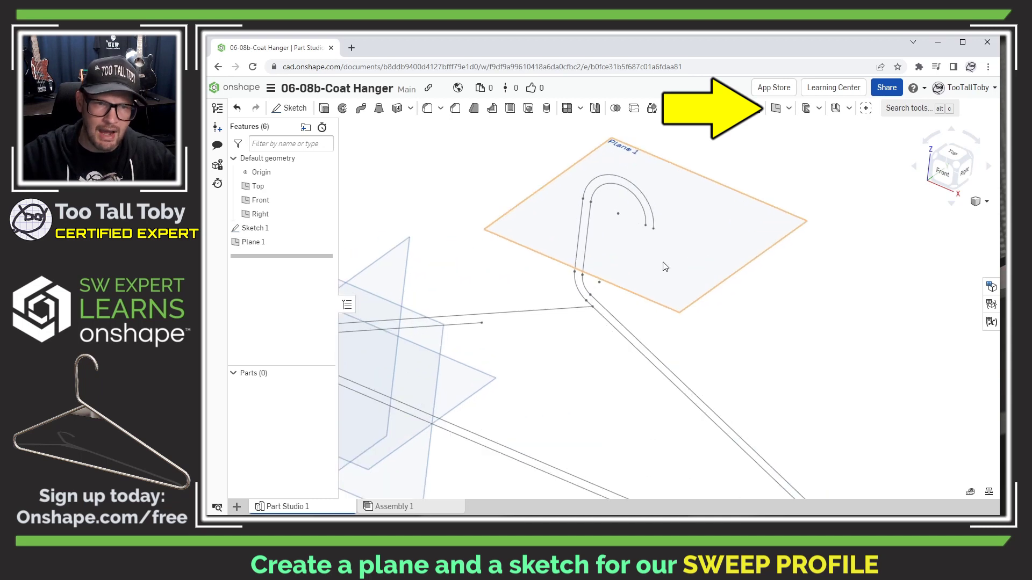
click(666, 257)
key(s)
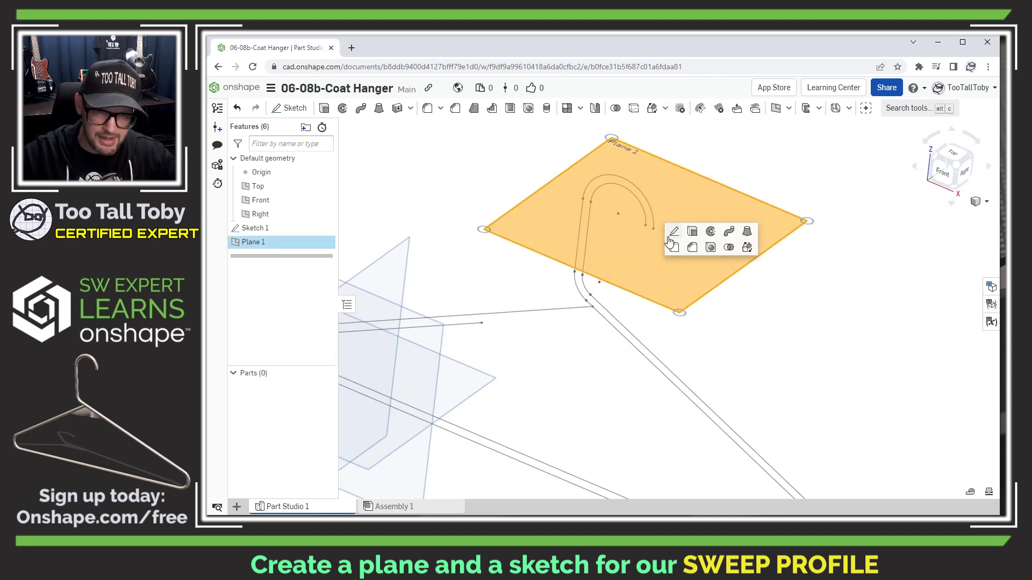
click(672, 230)
key(s)
click(757, 222)
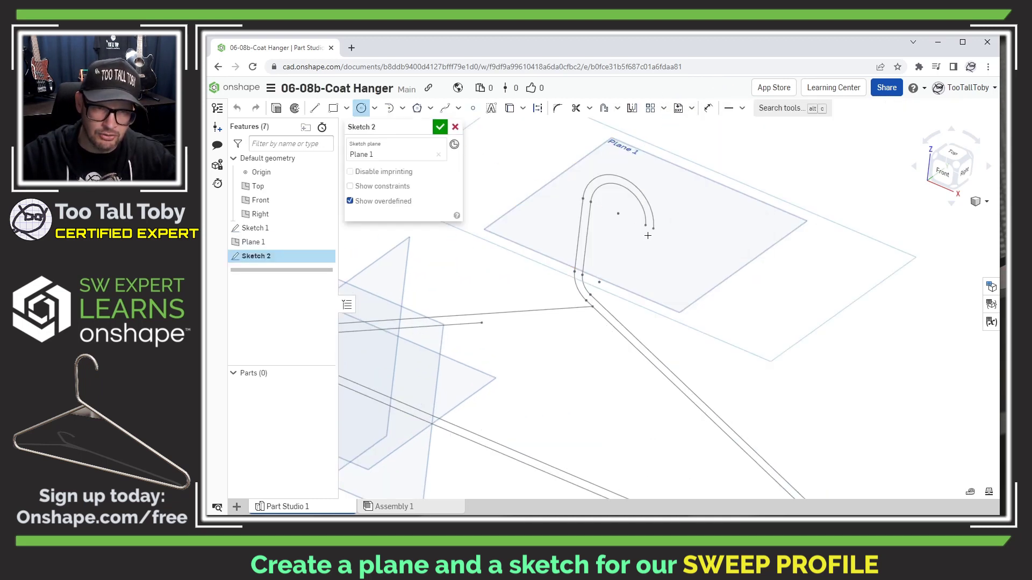
text(6)
key(Return)
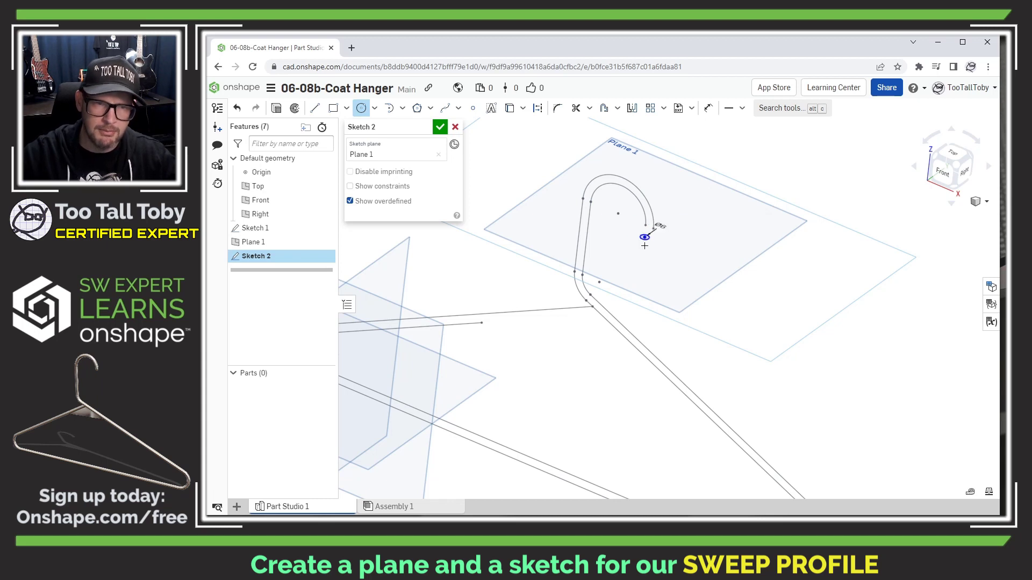
Make the circle coincident with the hook's inner end point, align its center horizontally with that point, and finish the sketch
scroll(635, 241, up, 5)
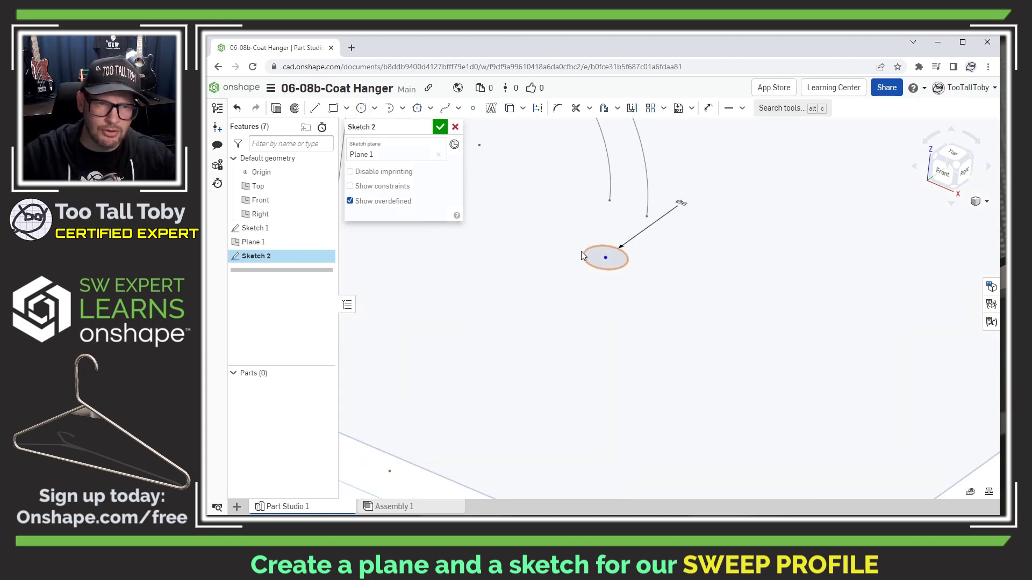
click(591, 243)
click(610, 201)
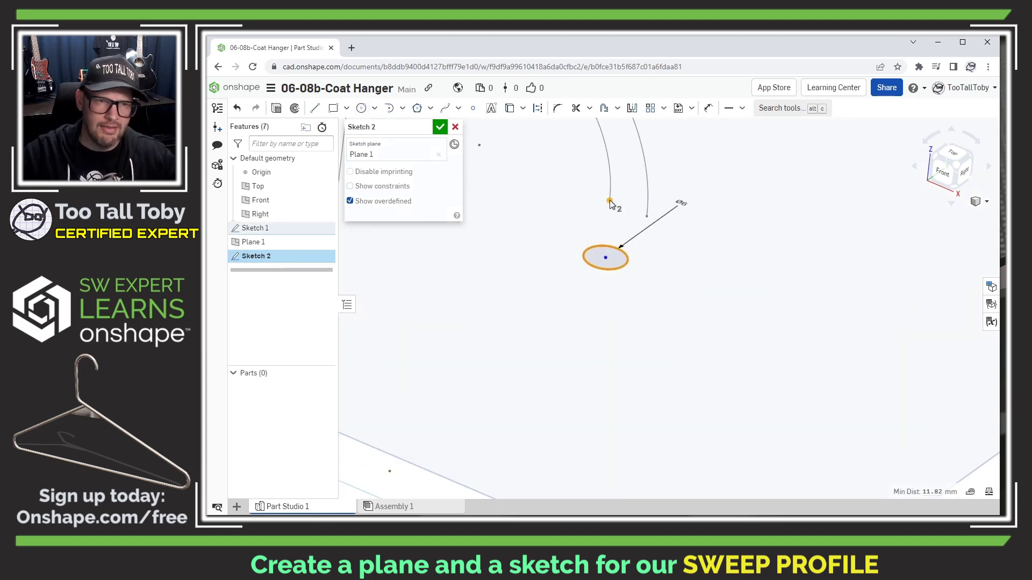
key(i)
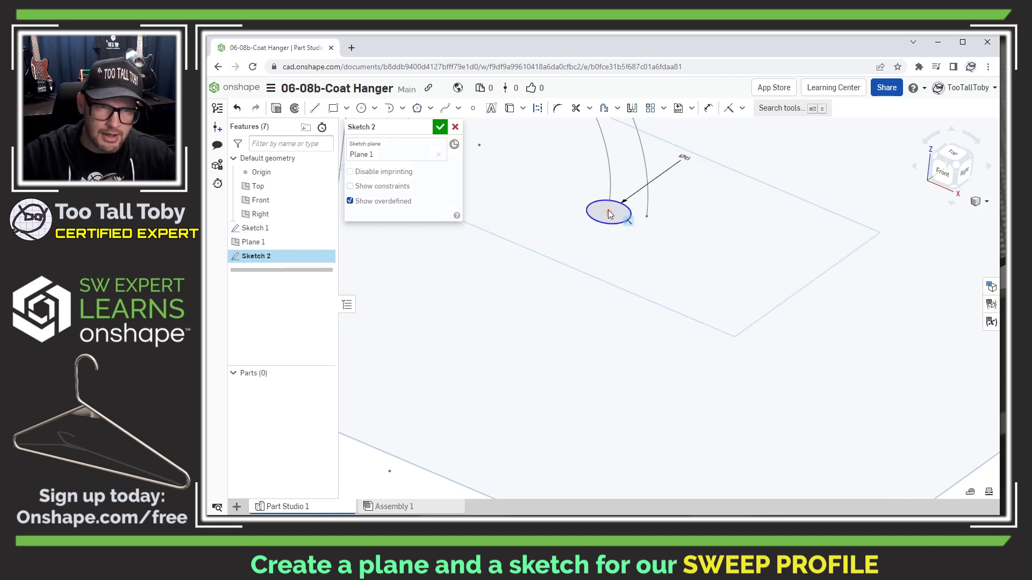
click(611, 210)
key(h)
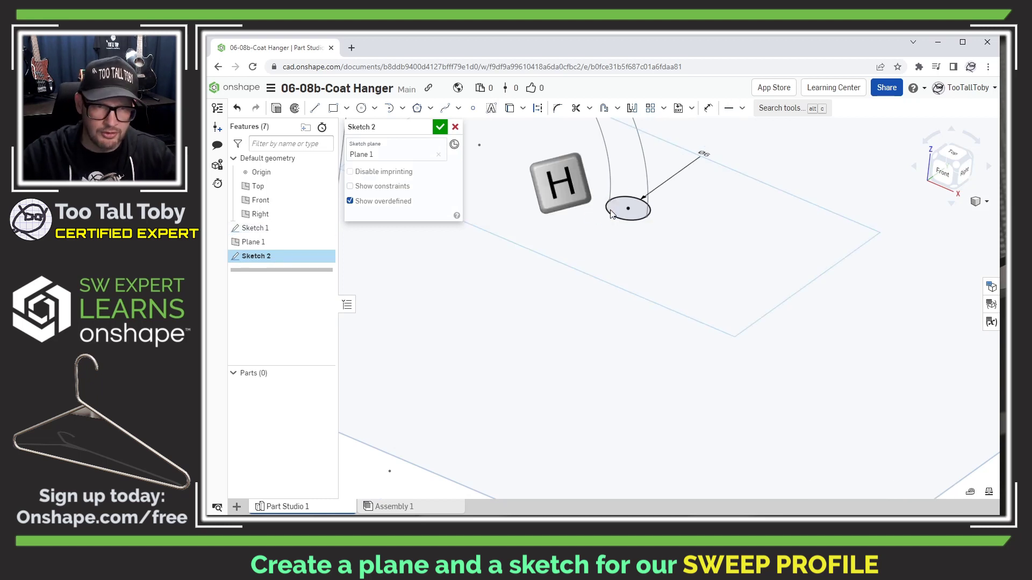
scroll(564, 309, down, 5)
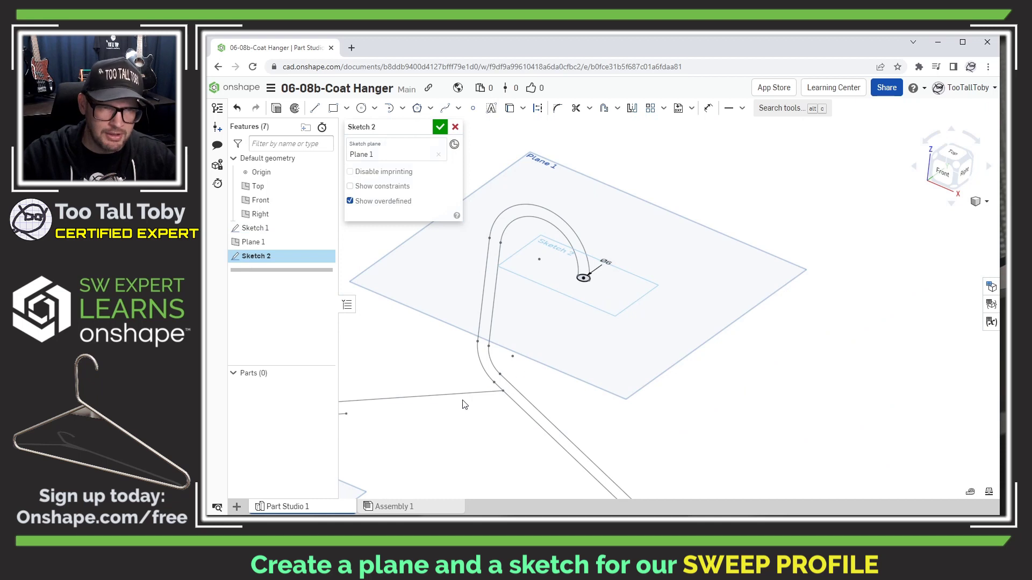
middle_drag(465, 404, 536, 349)
key(Return)
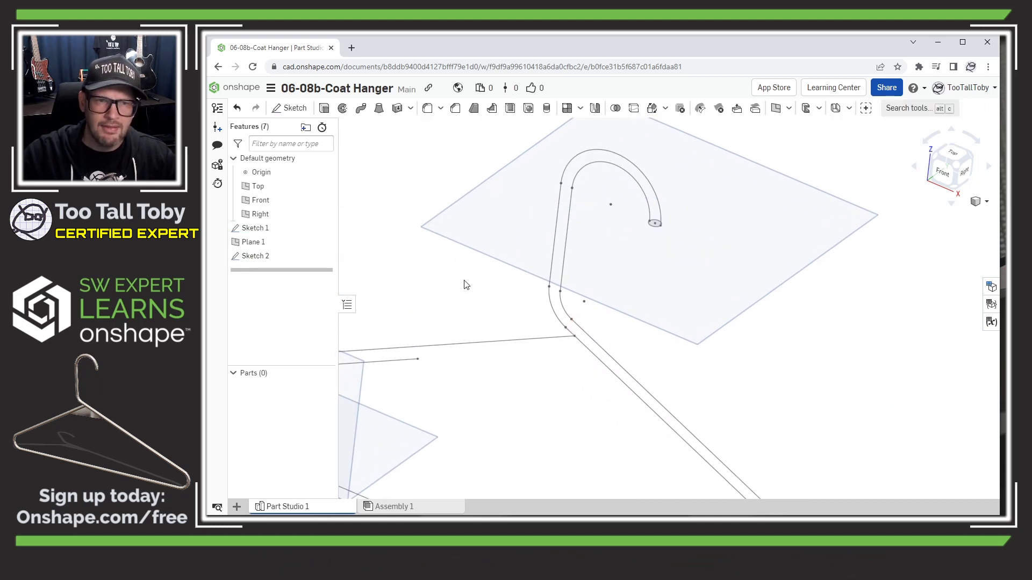
Set up a new solid sweep of the 6 mm circle along the outer hanger profile's tangent connected edges
click(361, 108)
click(654, 223)
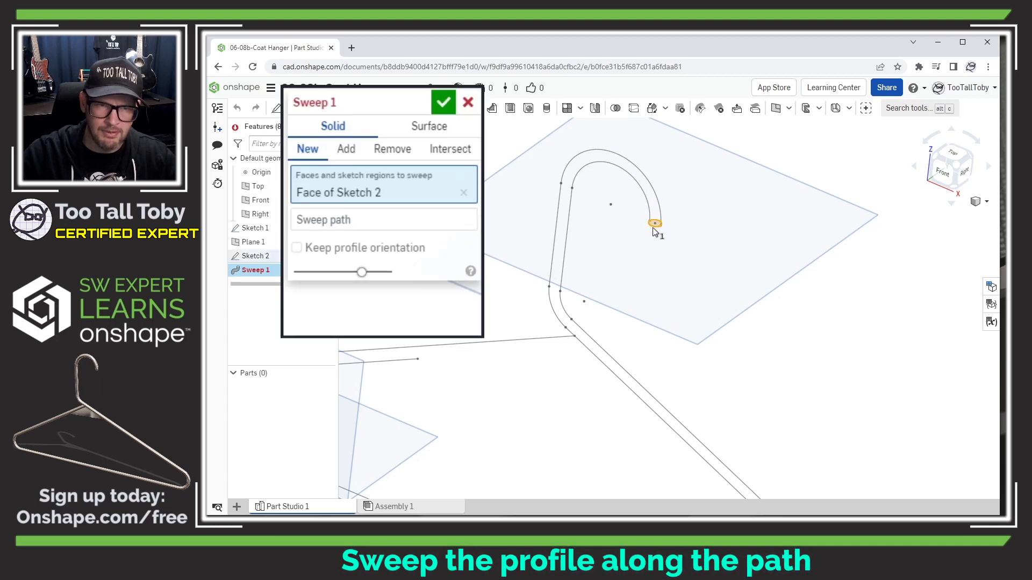
click(412, 220)
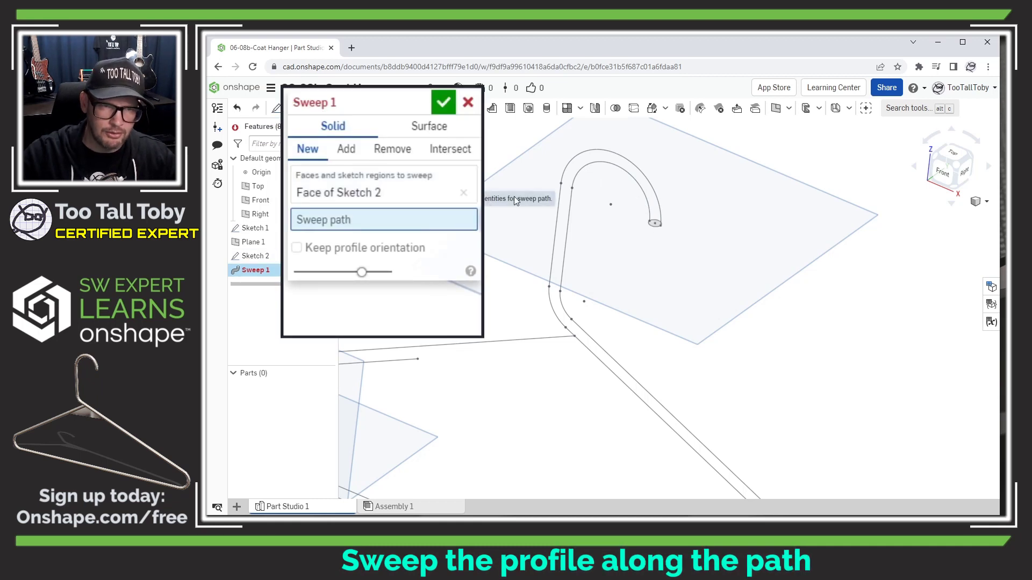
right_click(632, 177)
mouse_move(709, 281)
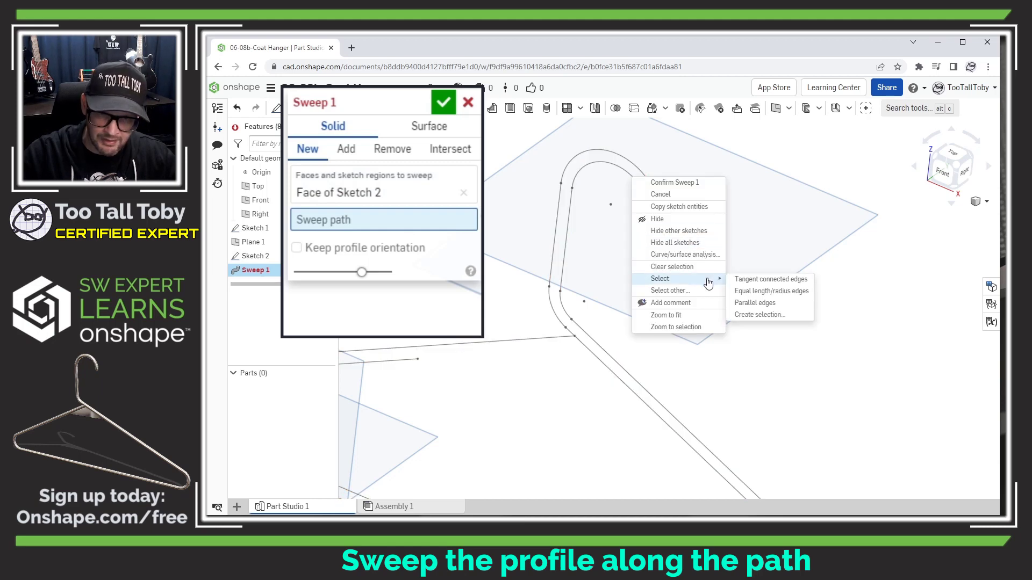
click(781, 281)
scroll(668, 403, down, 5)
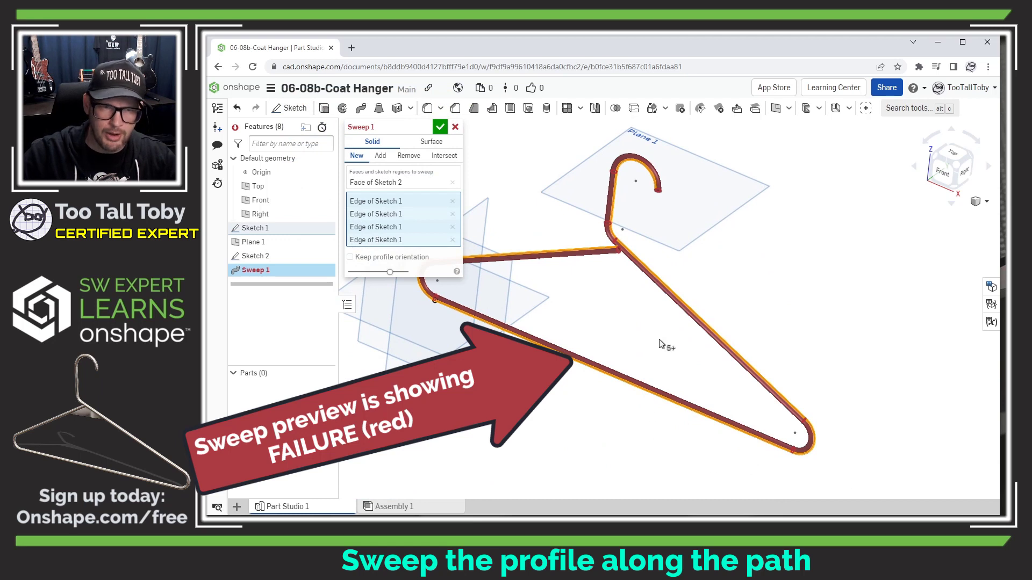
Test the sweep path without the left sloping edge, add that edge back, and accept the sweep
scroll(645, 309, up, 5)
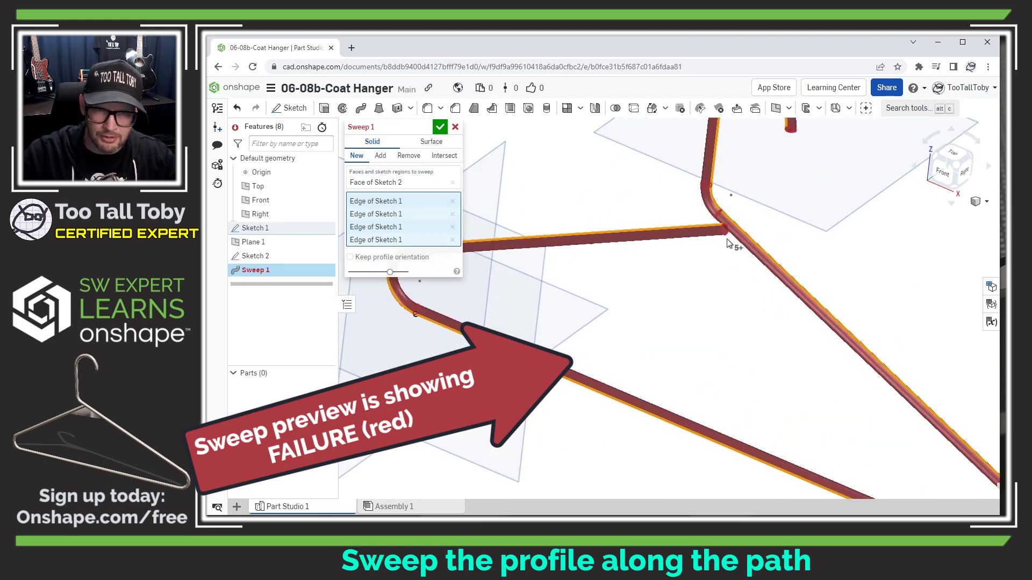
scroll(710, 288, down, 1)
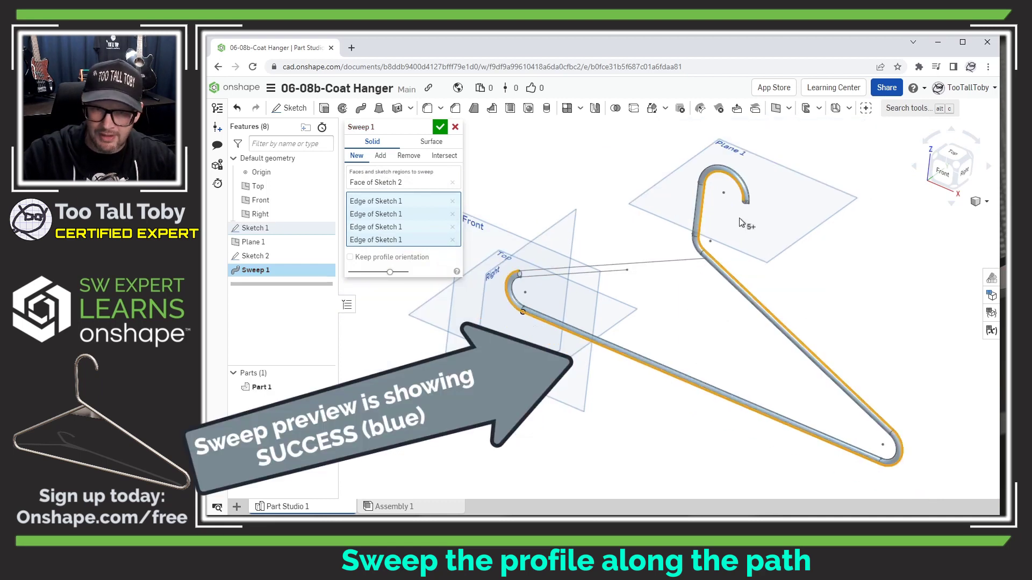
click(660, 262)
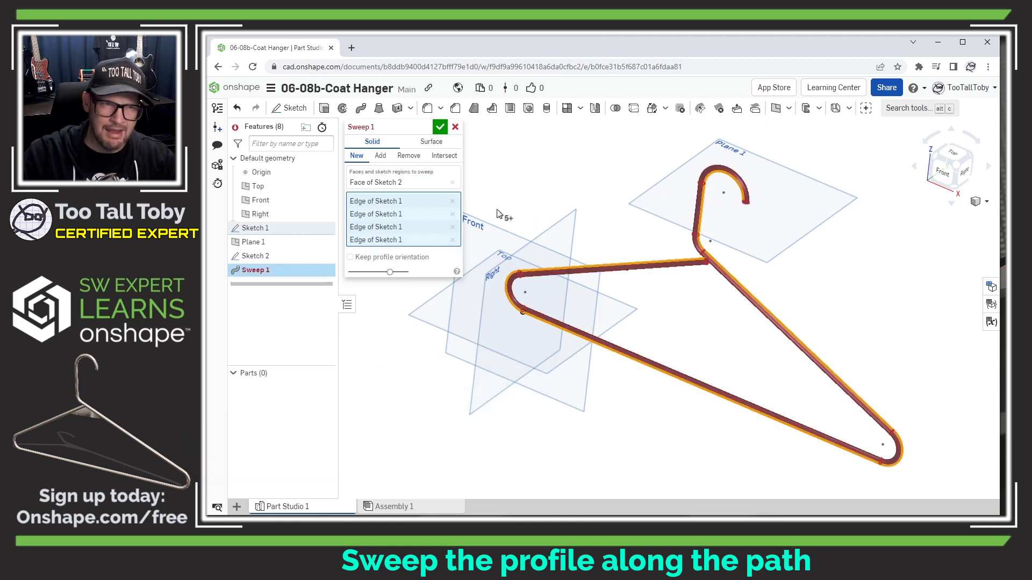
key(Return)
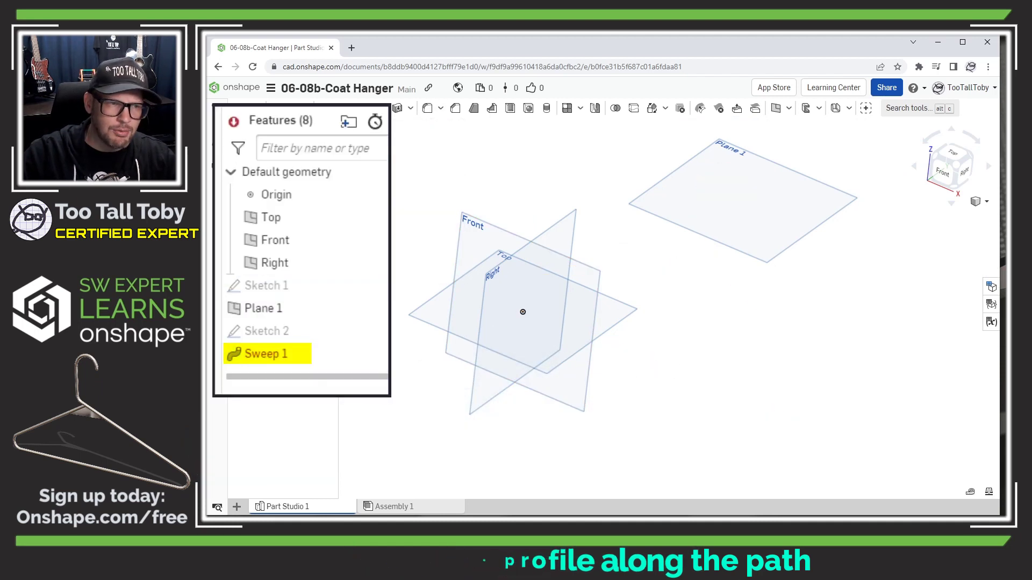
Edit Sketch 1 to pull the outer left sloping line's upper end back, clear of the right sloping line, and accept
right_click(263, 288)
click(336, 328)
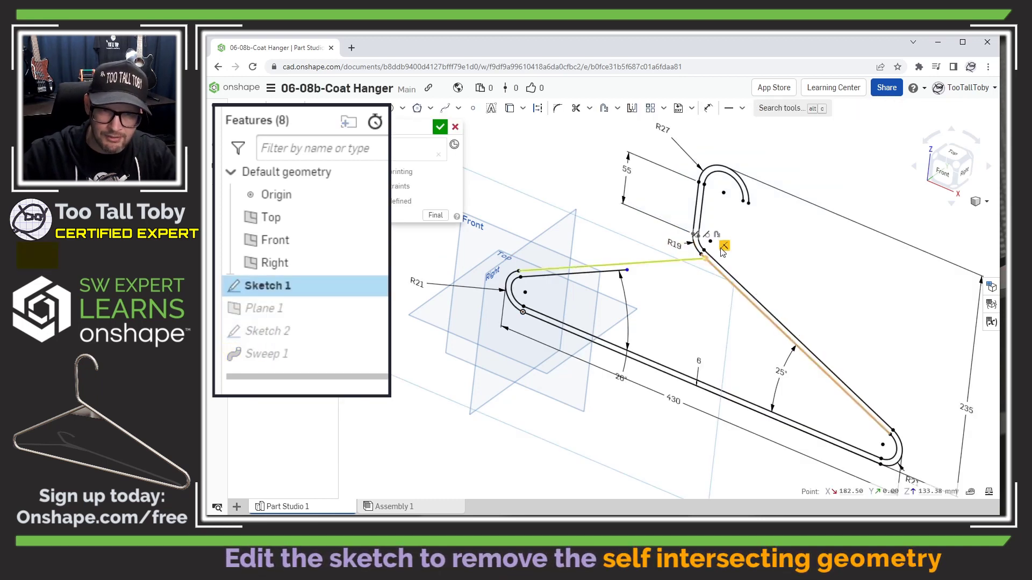
mouse_move(708, 263)
mouse_down()
mouse_move(641, 271)
mouse_move(653, 270)
mouse_up()
click(438, 129)
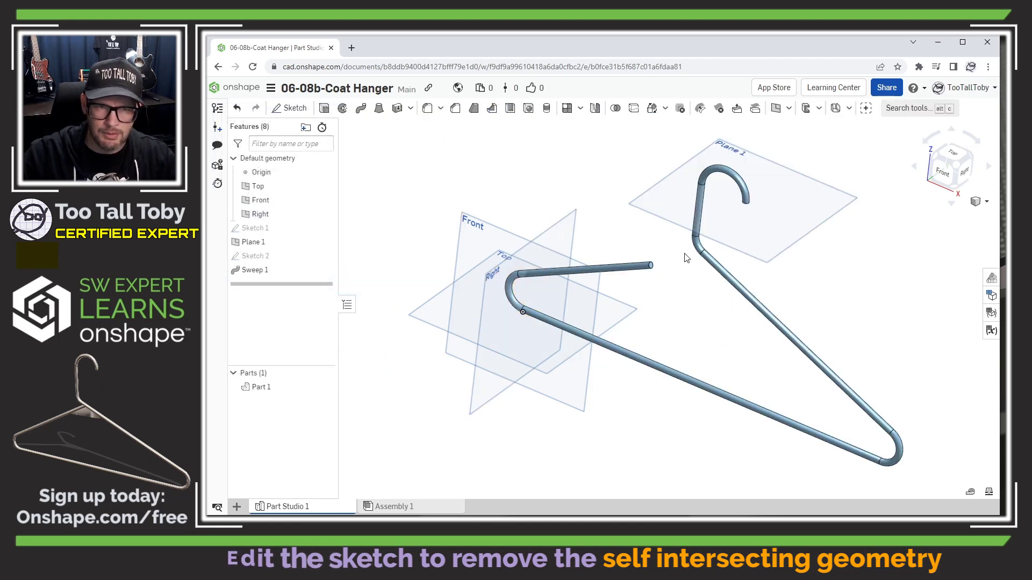
Extrude the left sloping rod's end face up to next, adding it to the hanger, and accept
scroll(682, 266, up, 5)
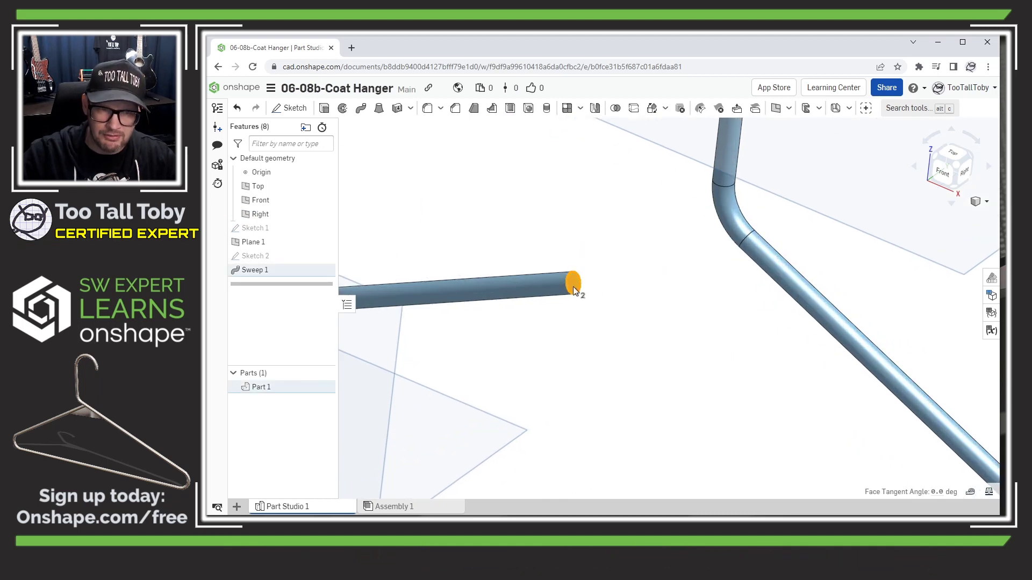
click(574, 285)
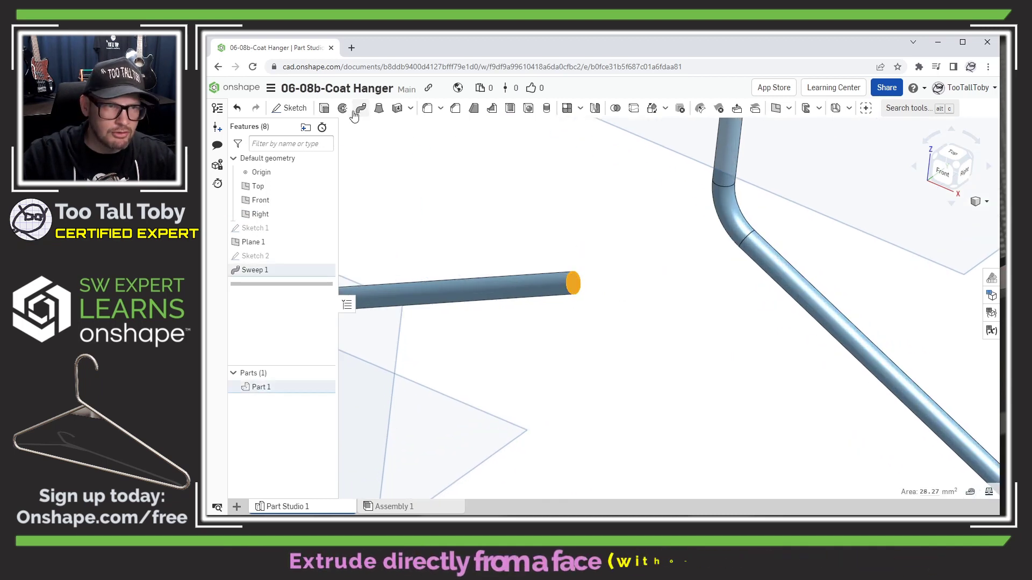
key(shift+e)
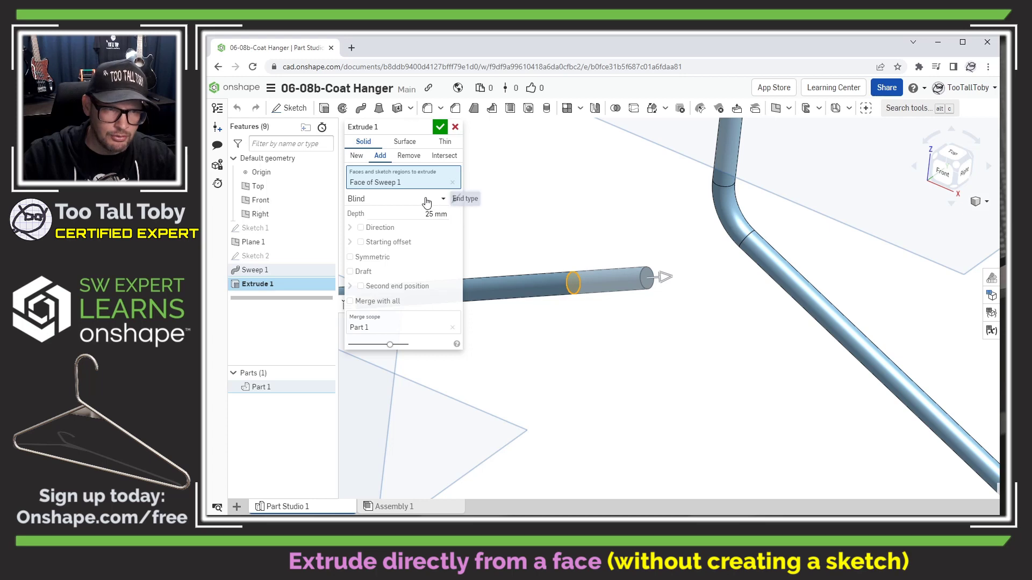
click(426, 199)
click(397, 230)
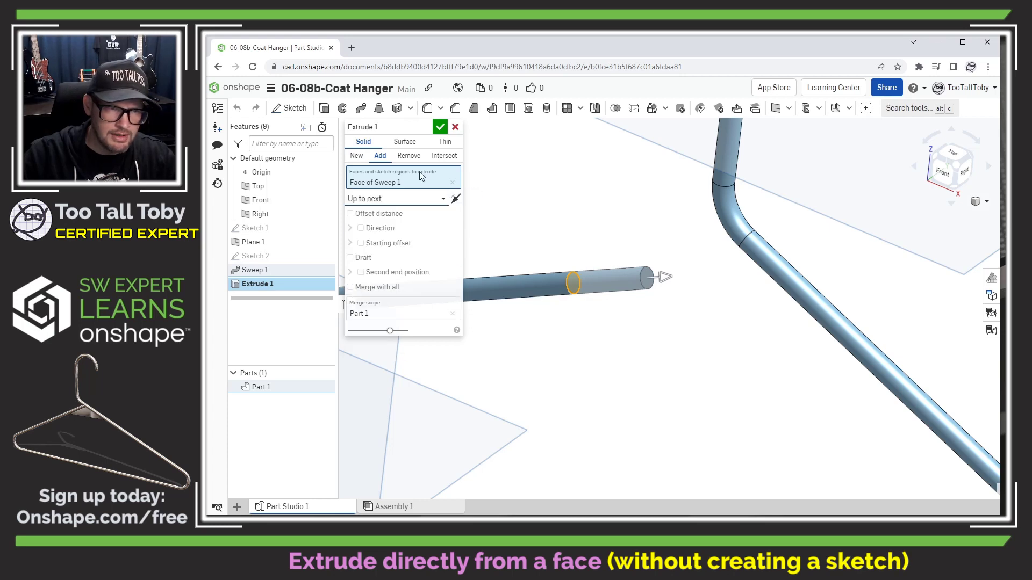
click(440, 127)
scroll(675, 359, down, 5)
right_drag(758, 366, 871, 355)
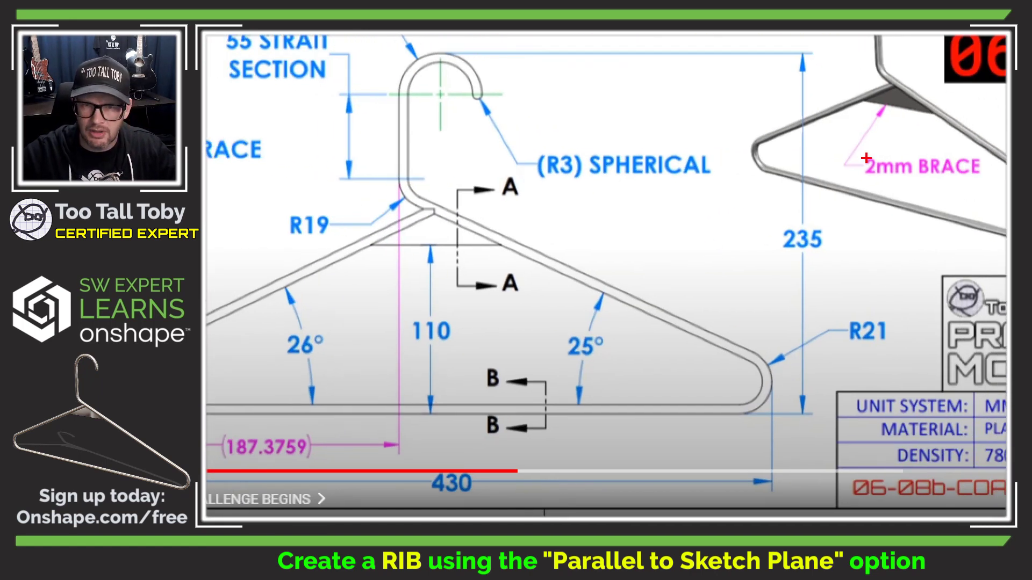
Start a sketch on the Front plane and draw a horizontal line between the two sloping rods, below their junction
drag(846, 176, 982, 194)
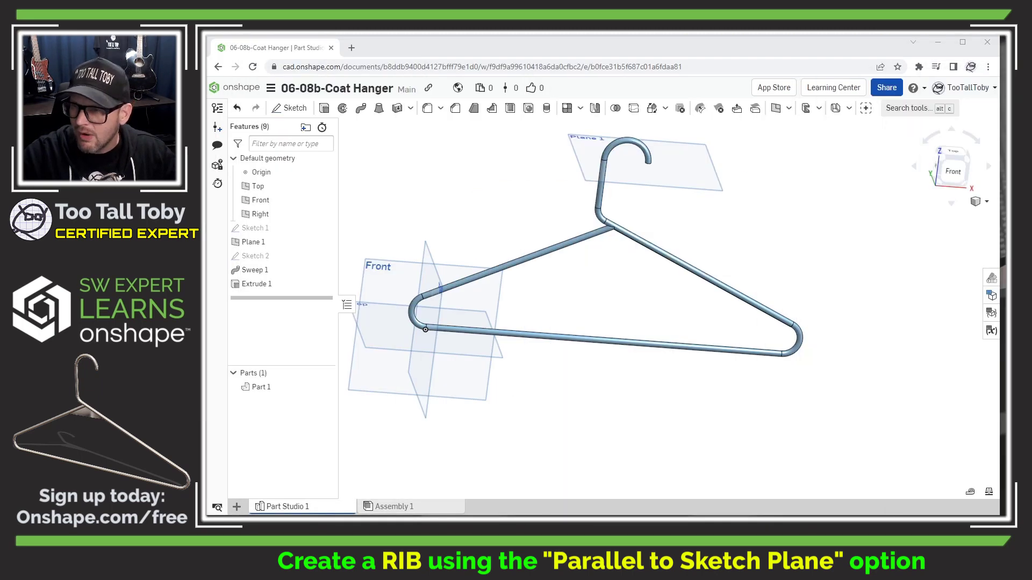
click(259, 201)
key(s)
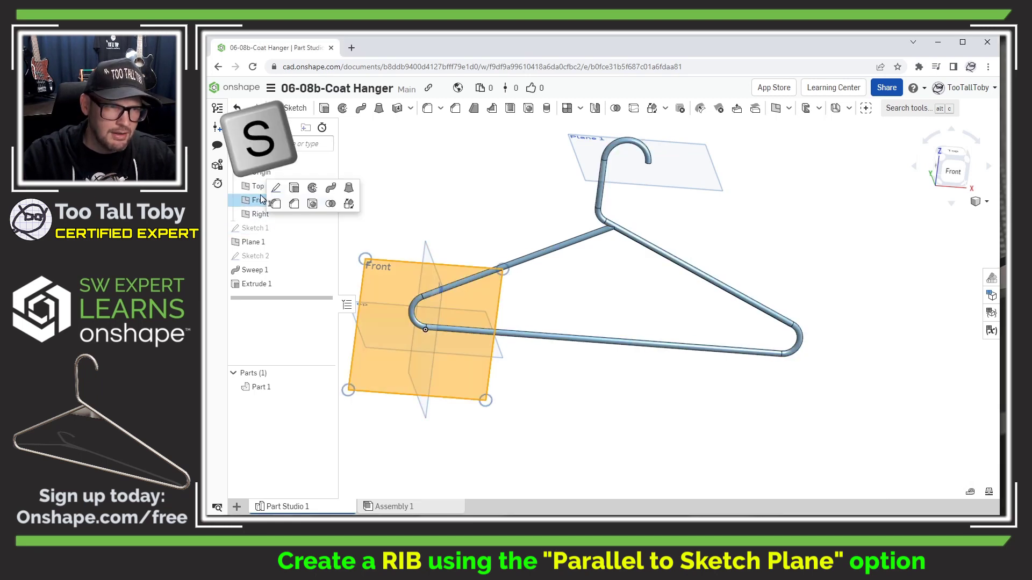
click(272, 186)
key(n)
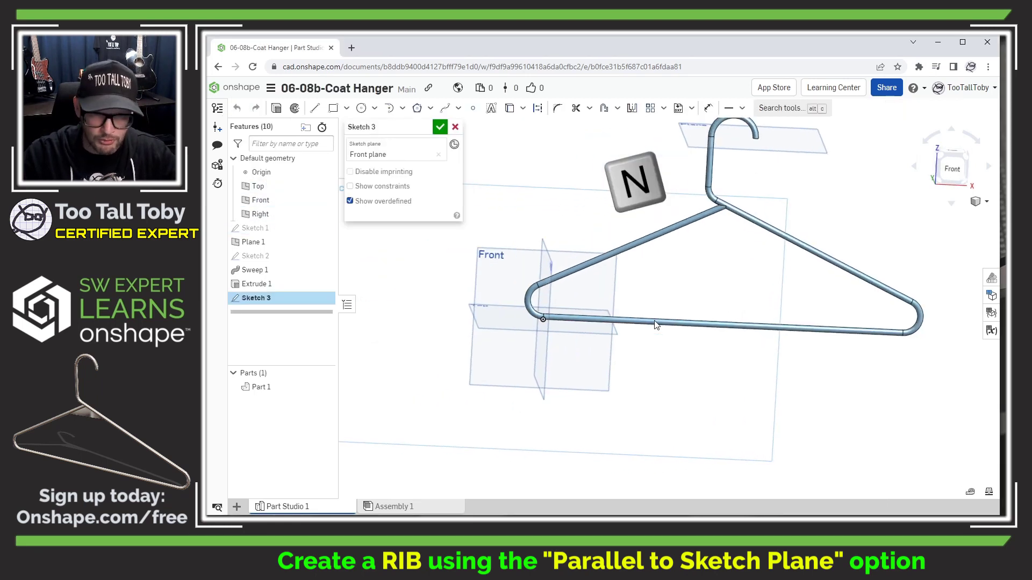
key(s)
click(864, 213)
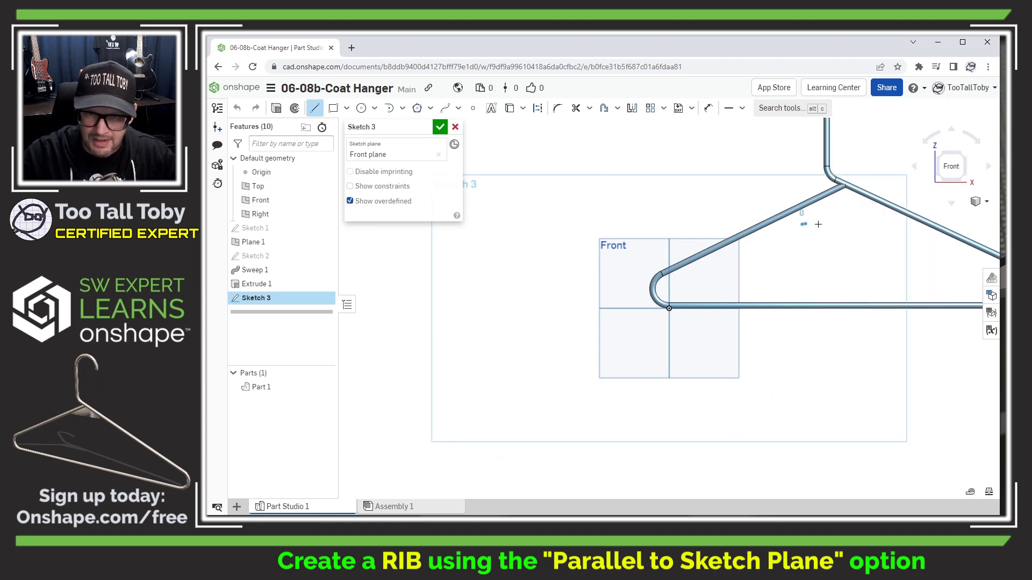
click(873, 226)
key(Escape)
Dimension the horizontal line at 110 mm above the origin
key(s)
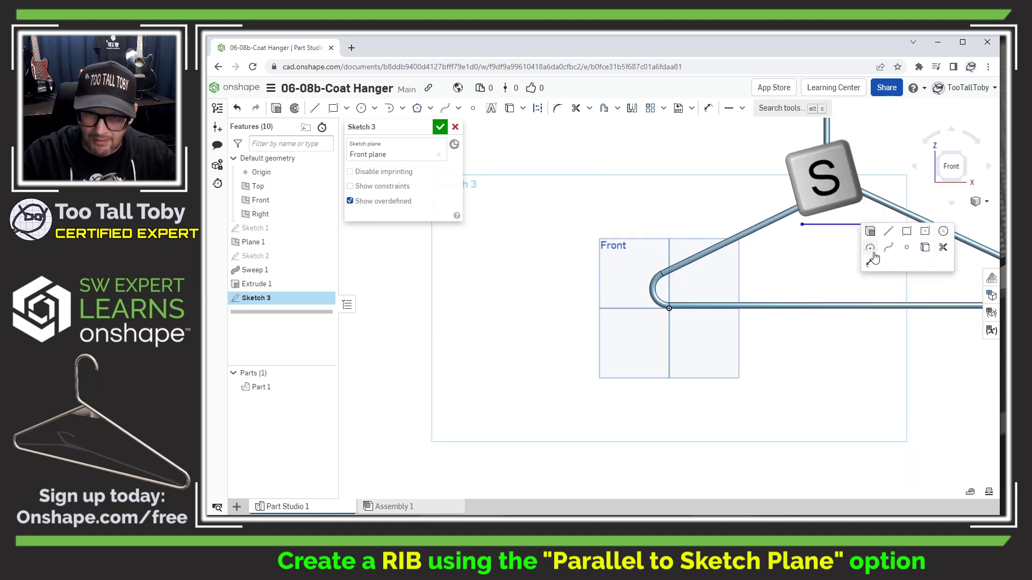
click(871, 261)
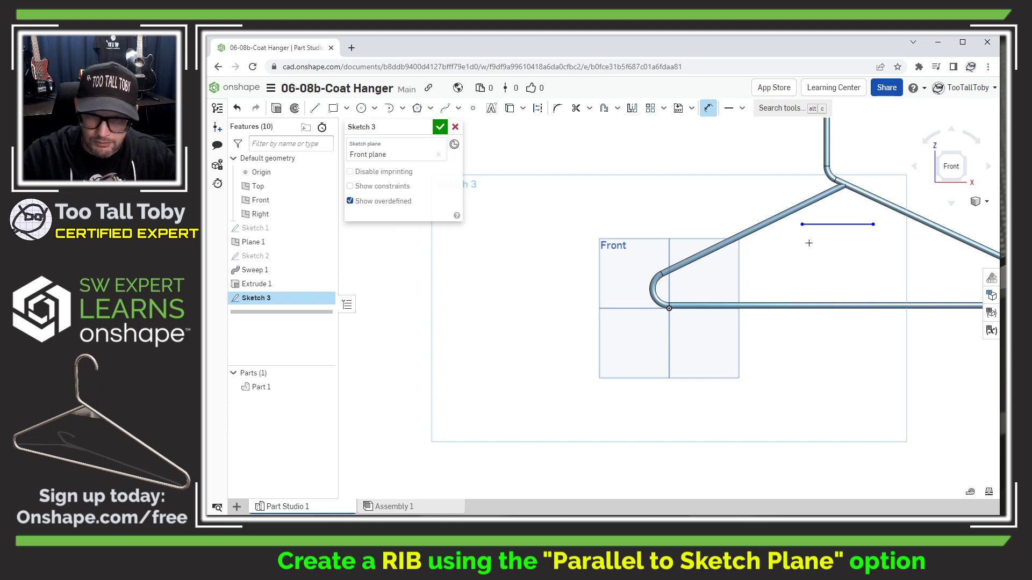
click(815, 225)
click(669, 308)
click(519, 275)
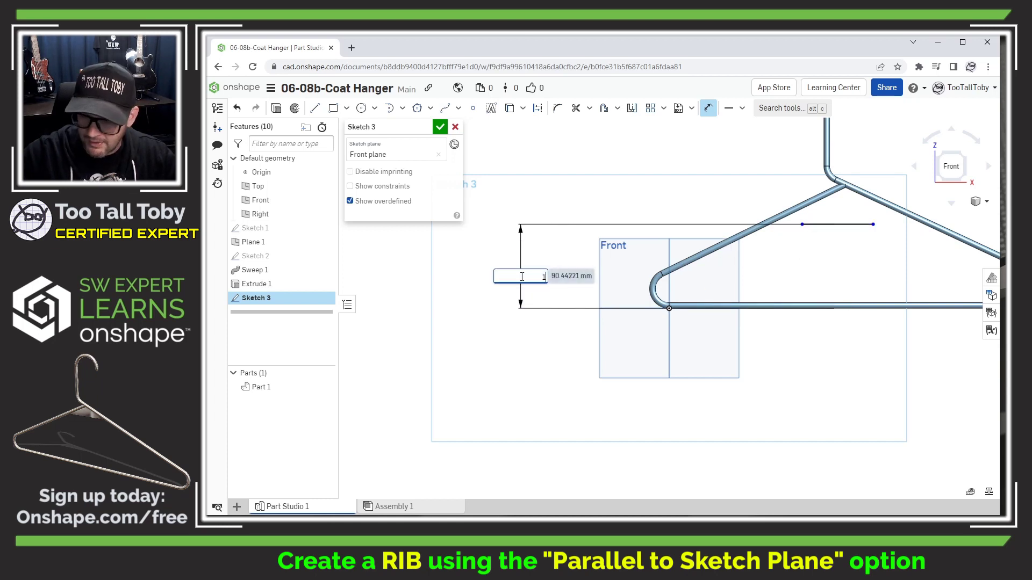
key(Return)
text(110)
key(Return)
Adjust the horizontal line's ends so that it sits between the two sloping rods, and finish the sketch
scroll(801, 207, up, 5)
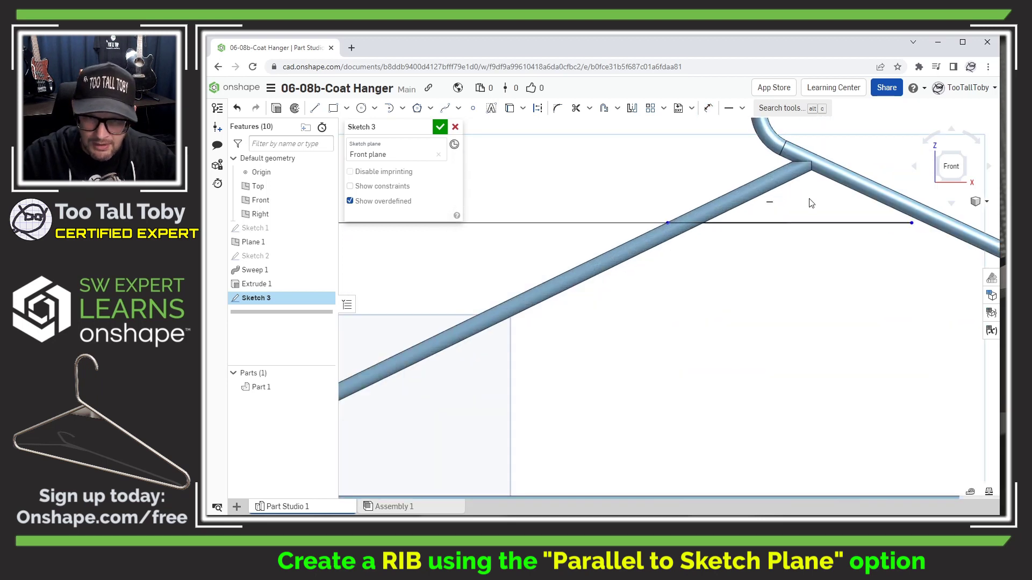
scroll(731, 236, down, 8)
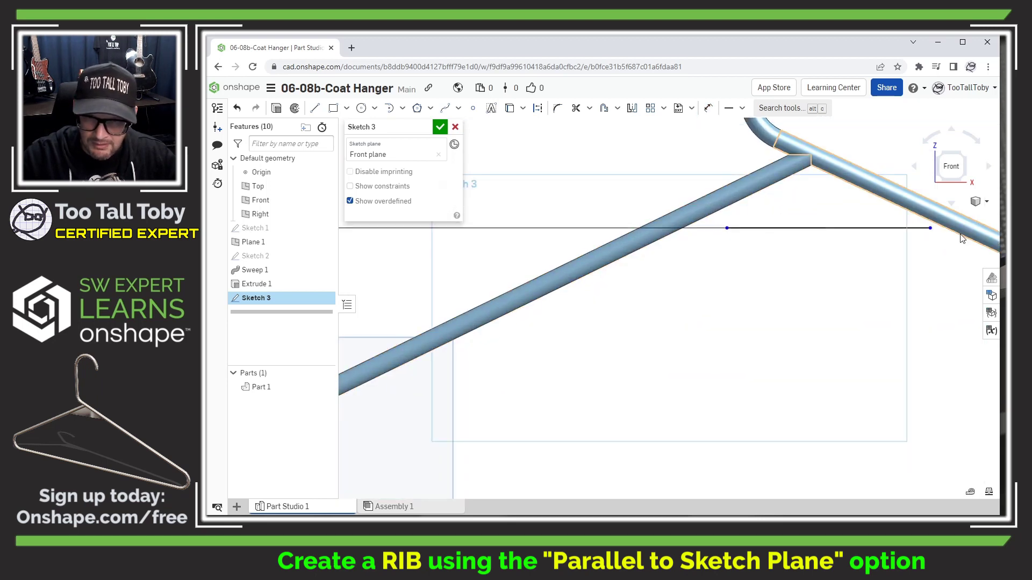
key(shift+7)
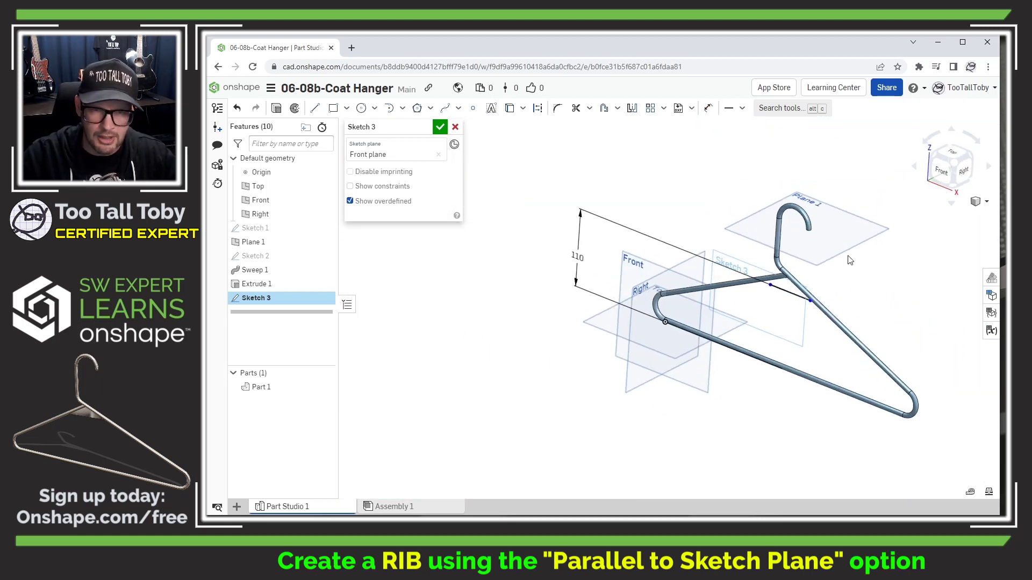
scroll(805, 327, up, 3)
click(440, 127)
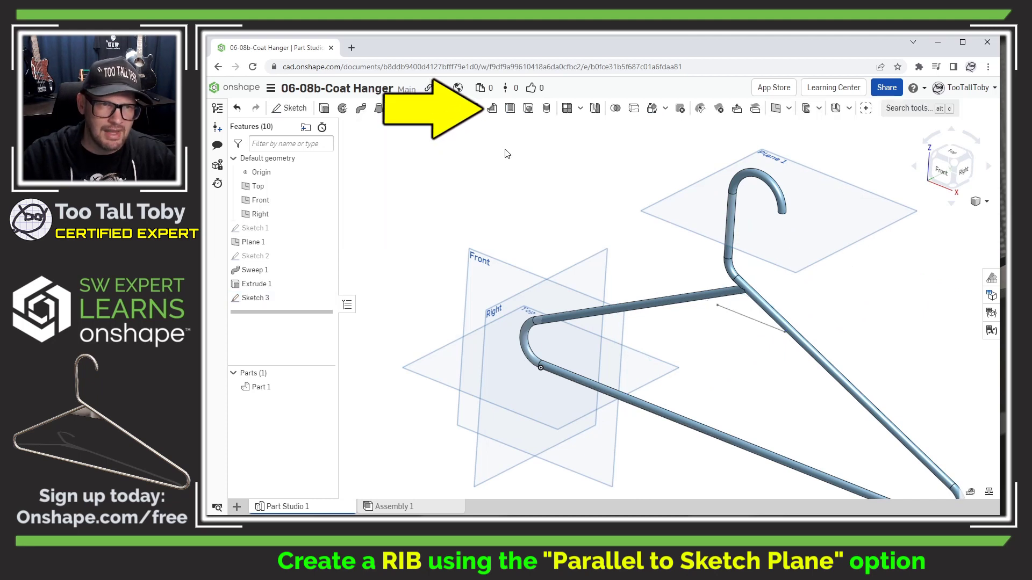
Create a 2 mm thick rib from the line, parallel to the sketch plane and directed toward the hook, with its profile extended to the part
click(491, 108)
click(735, 315)
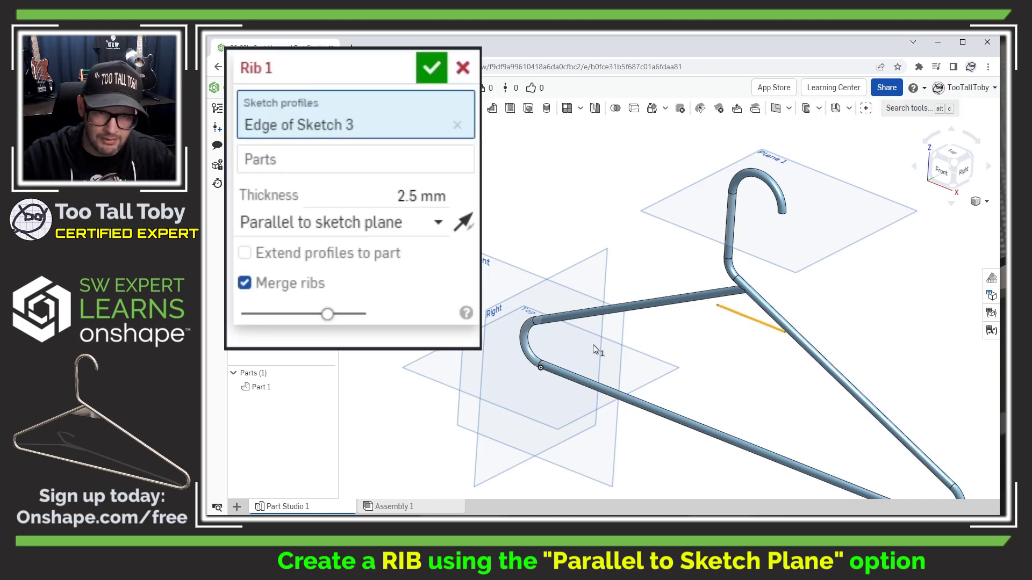
click(430, 196)
text(2)
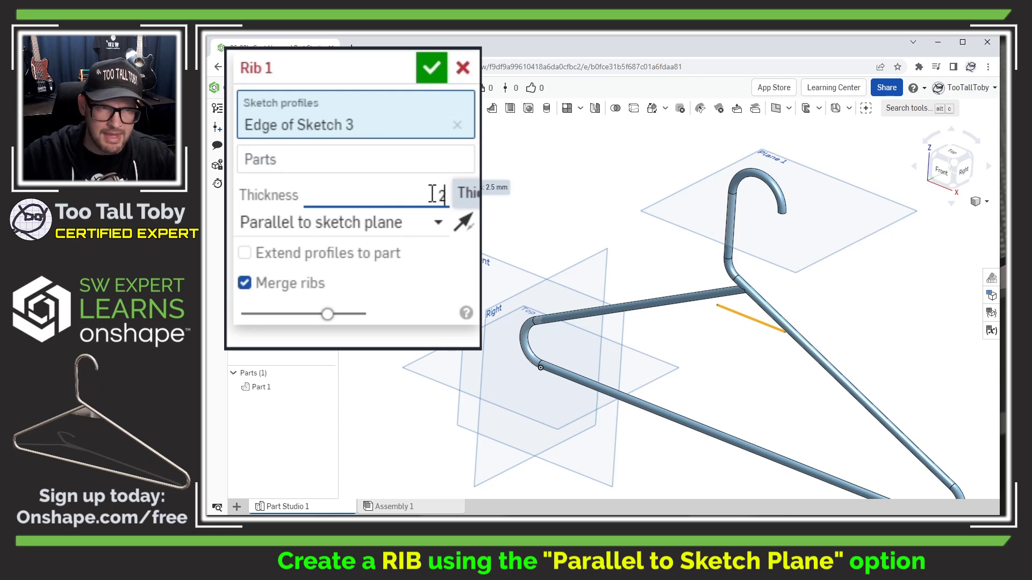
key(Return)
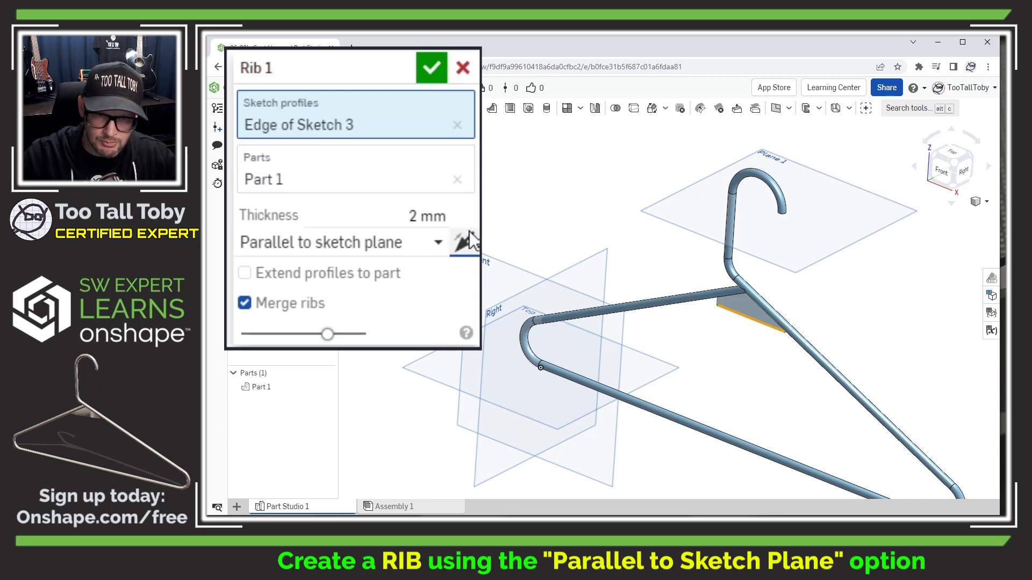
scroll(813, 340, up, 5)
mouse_move(737, 345)
right_down()
mouse_move(758, 347)
mouse_move(769, 303)
mouse_move(753, 343)
right_up()
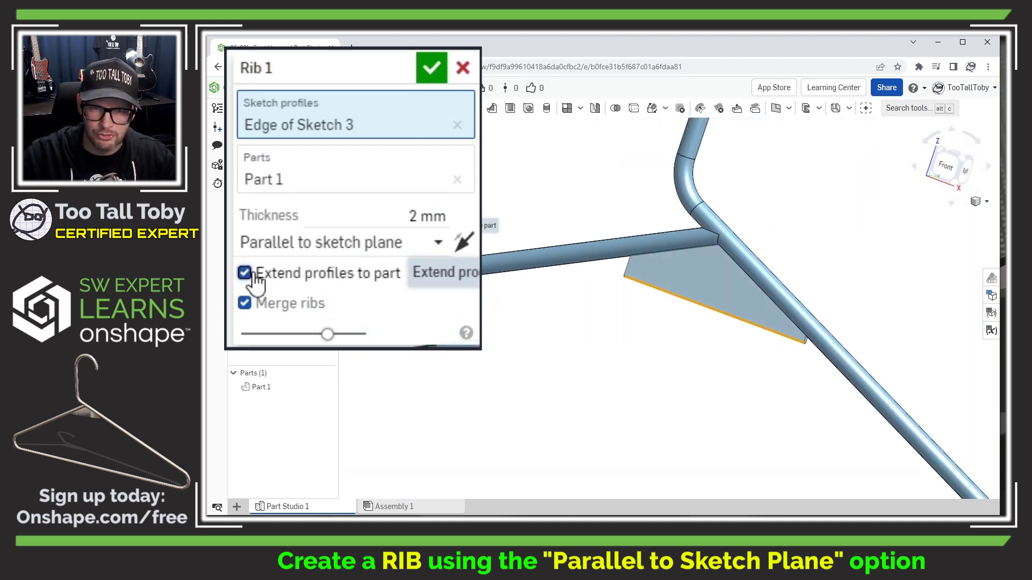
click(420, 73)
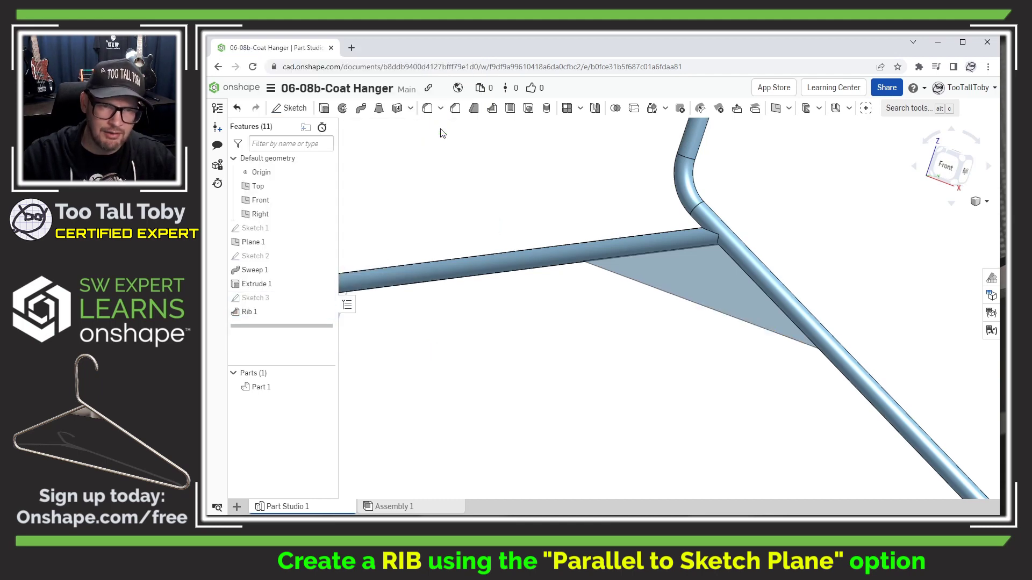
Hide all planes so that only the hanger is shown
scroll(681, 408, down, 5)
middle_drag(689, 418, 617, 302)
key(p)
scroll(658, 260, down, 2)
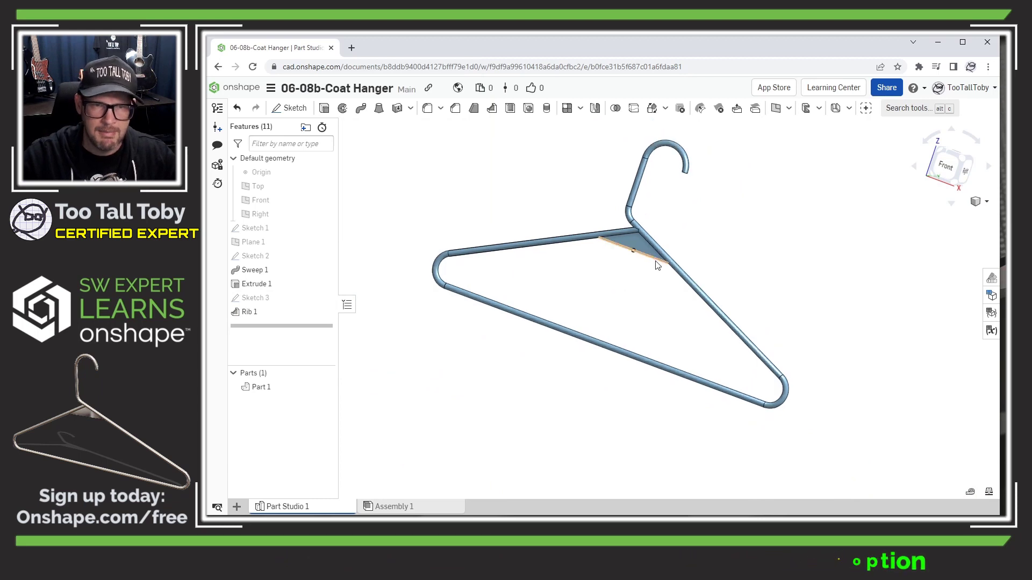
middle_drag(657, 260, 655, 302)
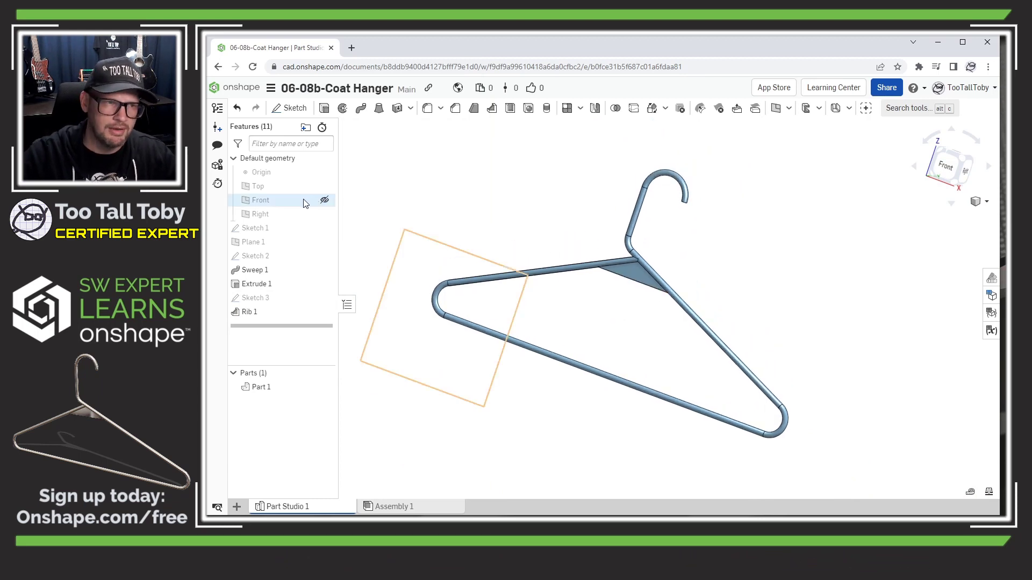
Start a sketch on the Front plane and project the circular edge of the hook's free end into it
scroll(679, 221, up, 3)
scroll(679, 221, up, 5)
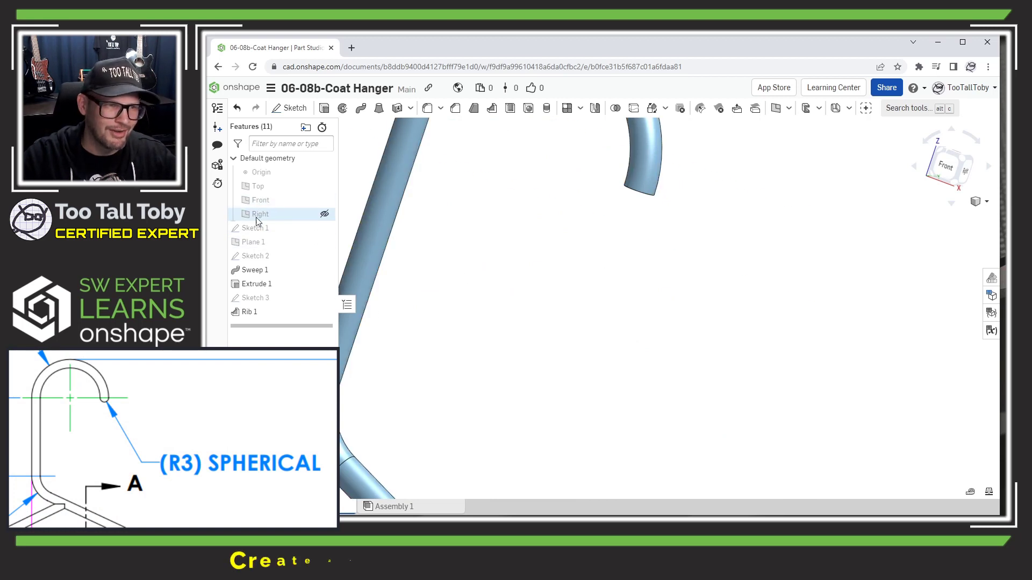
right_click(265, 203)
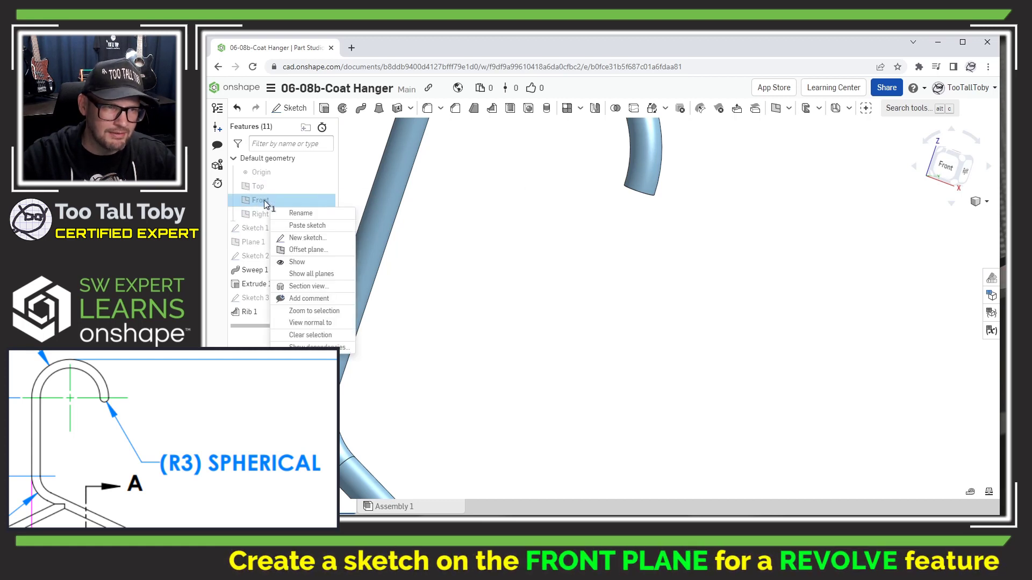
click(307, 238)
key(n)
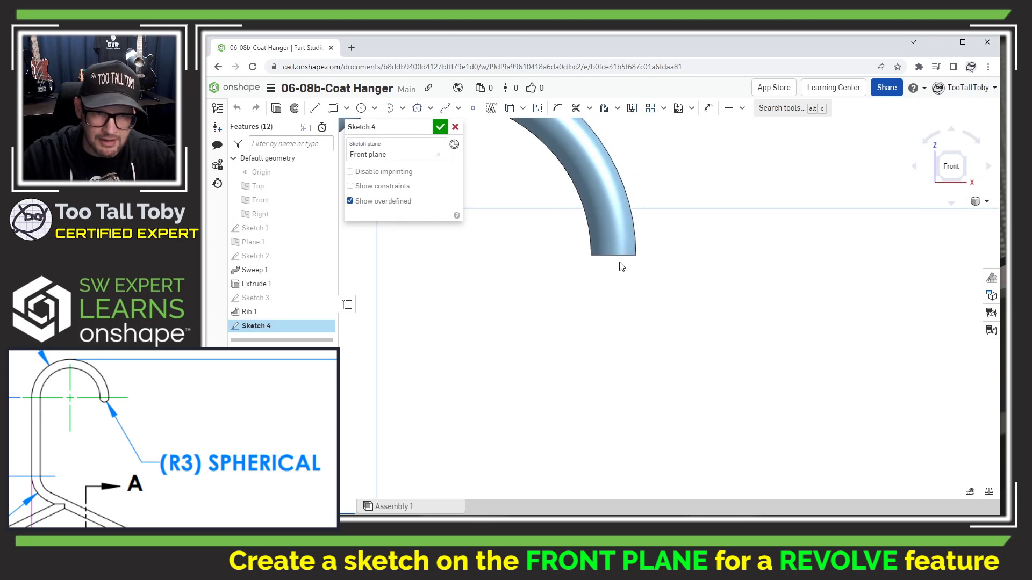
scroll(607, 257, up, 2)
click(608, 256)
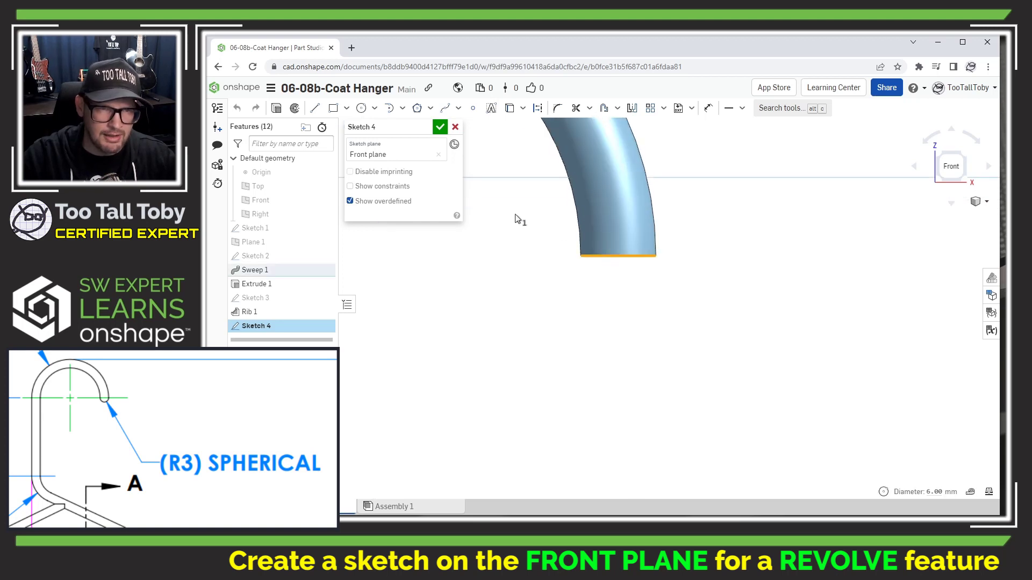
click(510, 110)
Draw a vertical line down from the projected edge's midpoint and an arc to the edge's left end, with its center coincident with that midpoint
key(s)
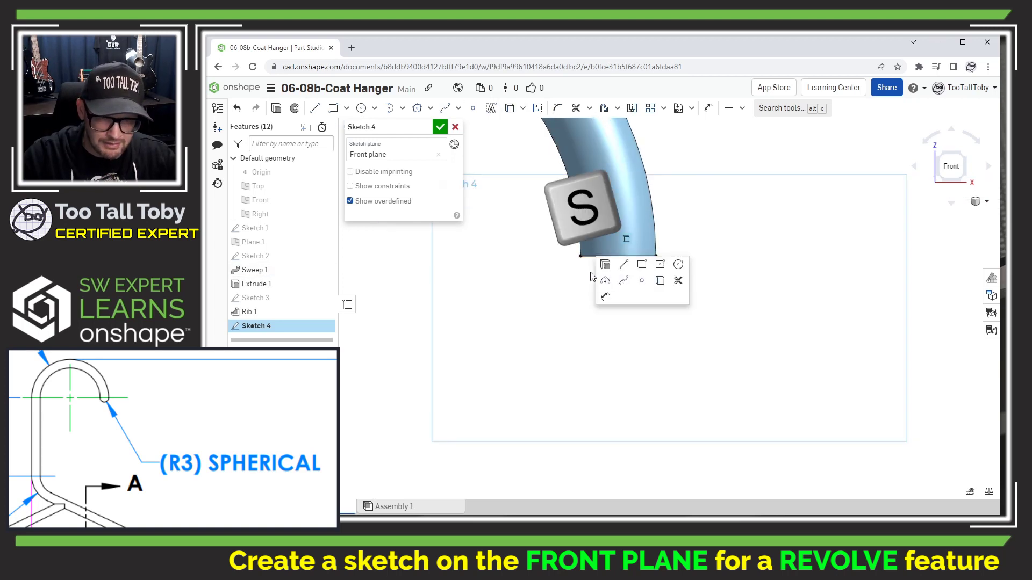
click(623, 264)
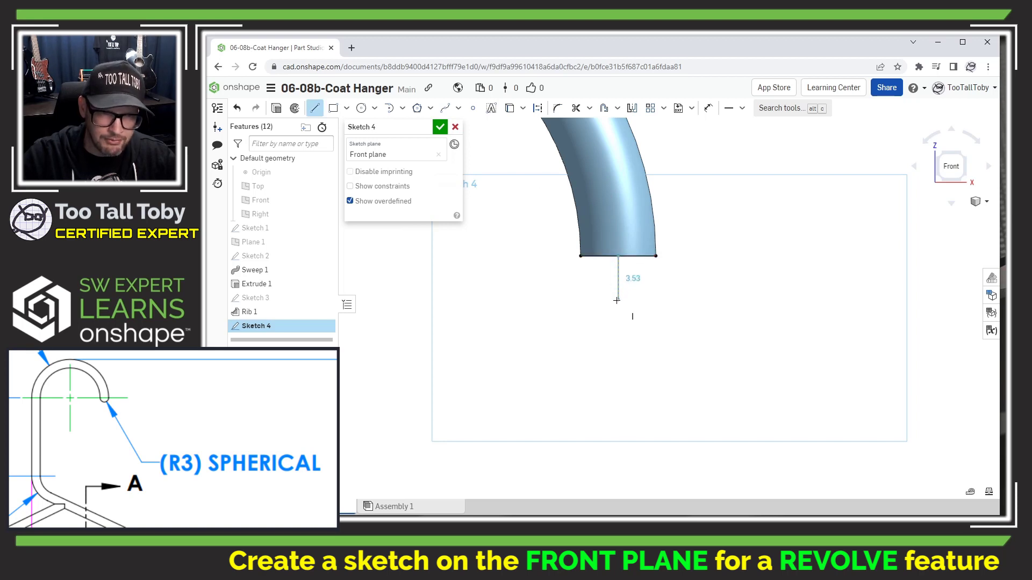
key(s)
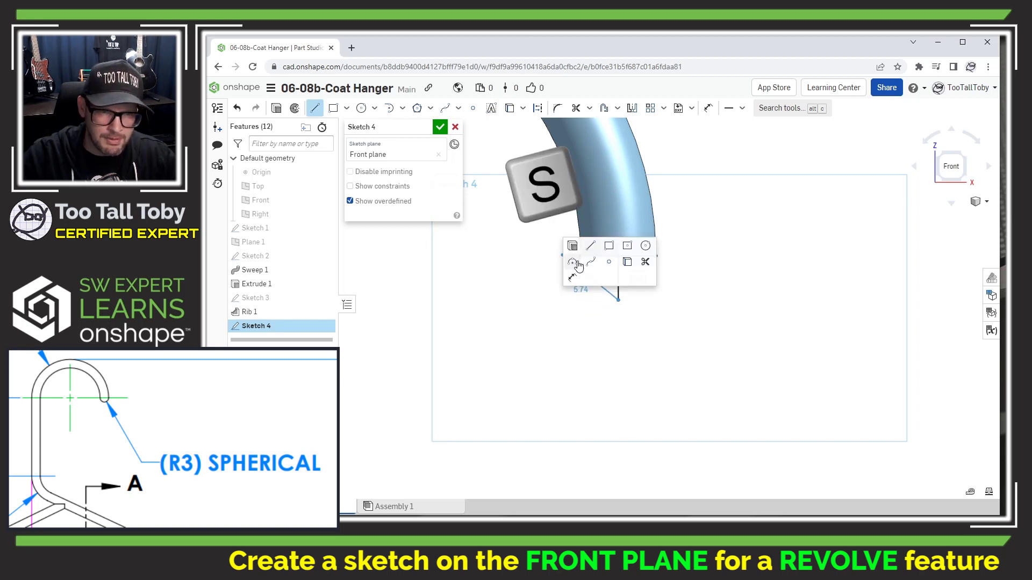
click(575, 263)
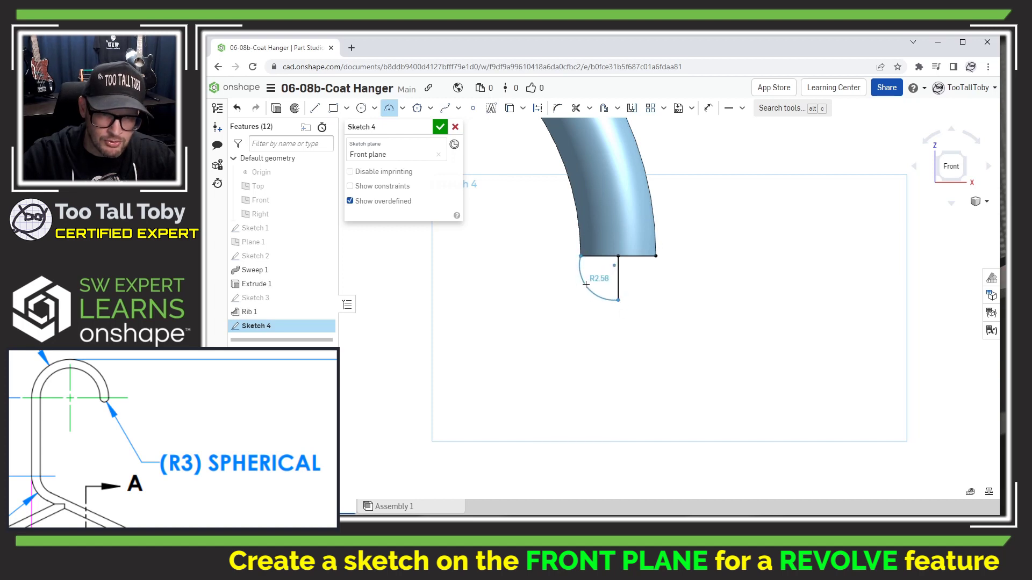
click(602, 272)
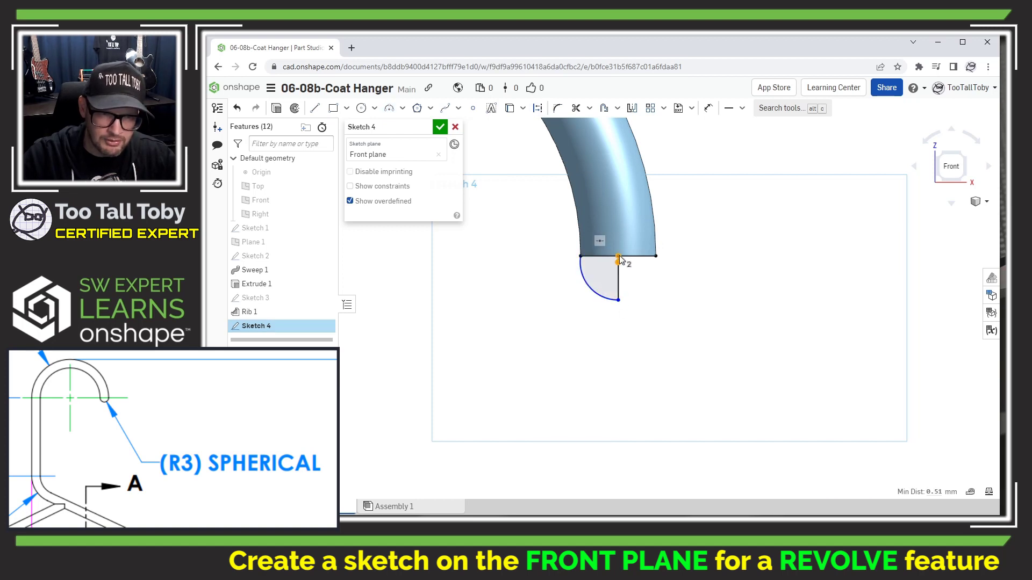
key(l)
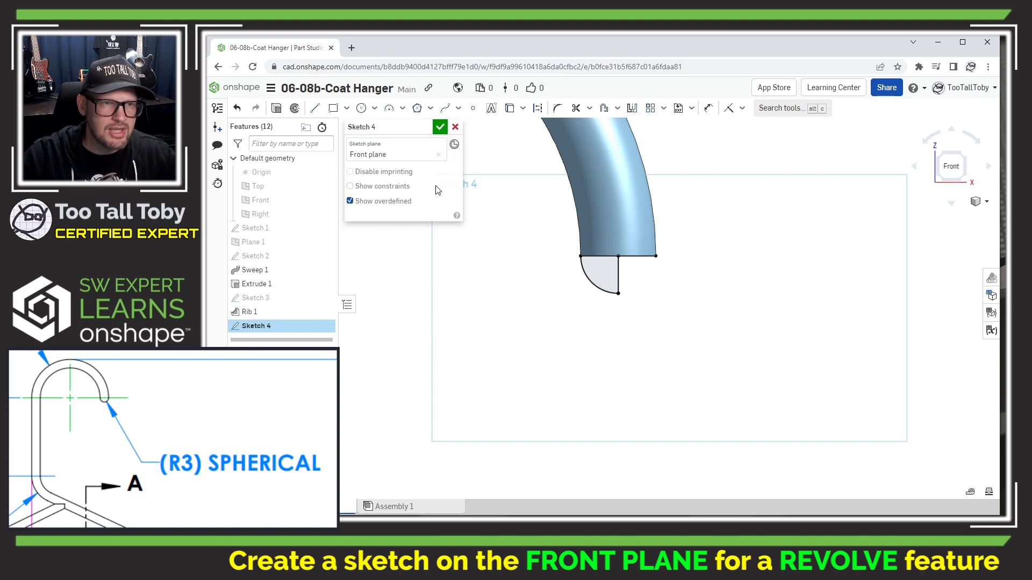
Revolve the quarter-circle sketch region a full turn about its vertical line to form the spherical tip of the hook
click(293, 110)
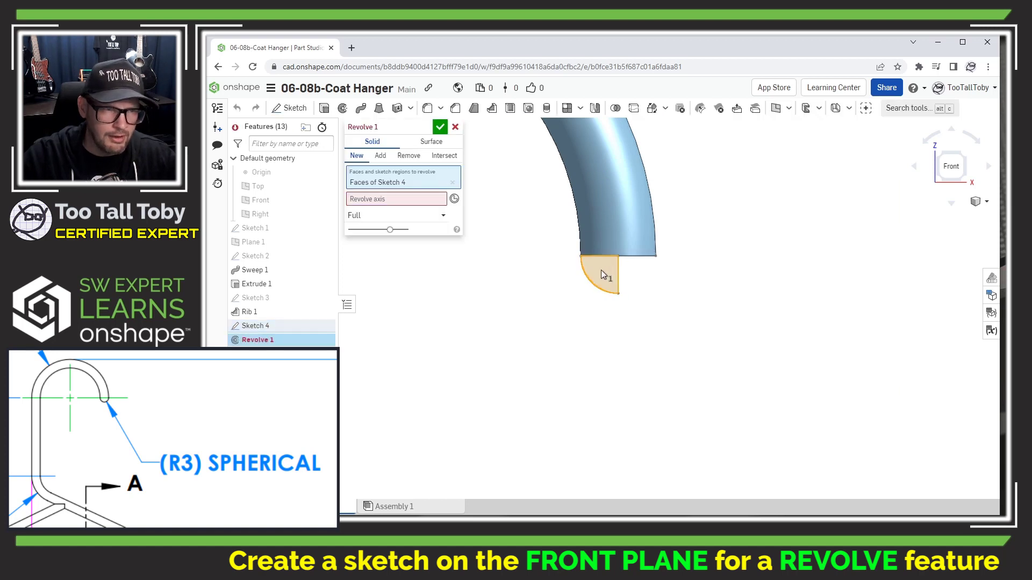
click(590, 271)
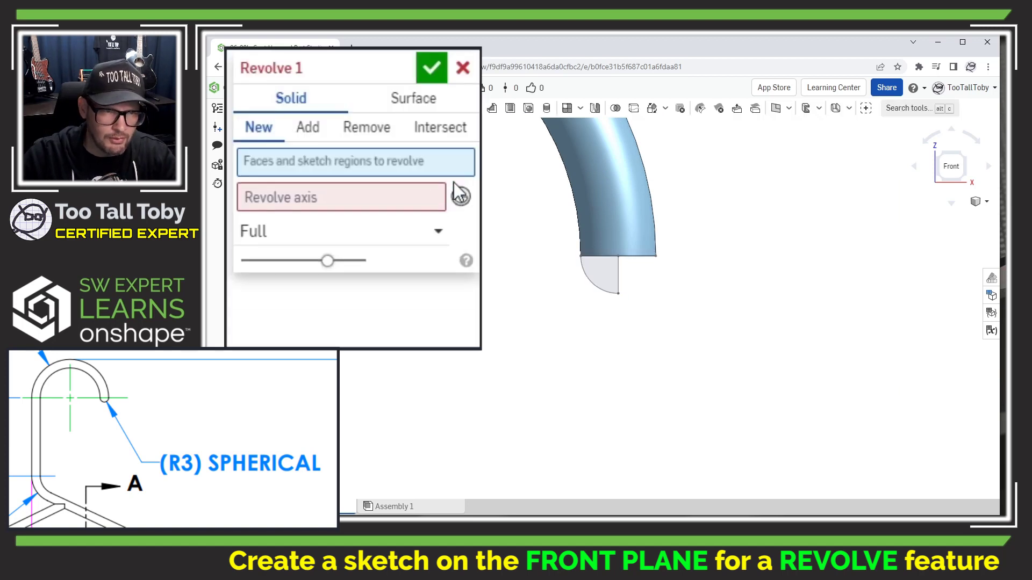
click(588, 268)
click(393, 223)
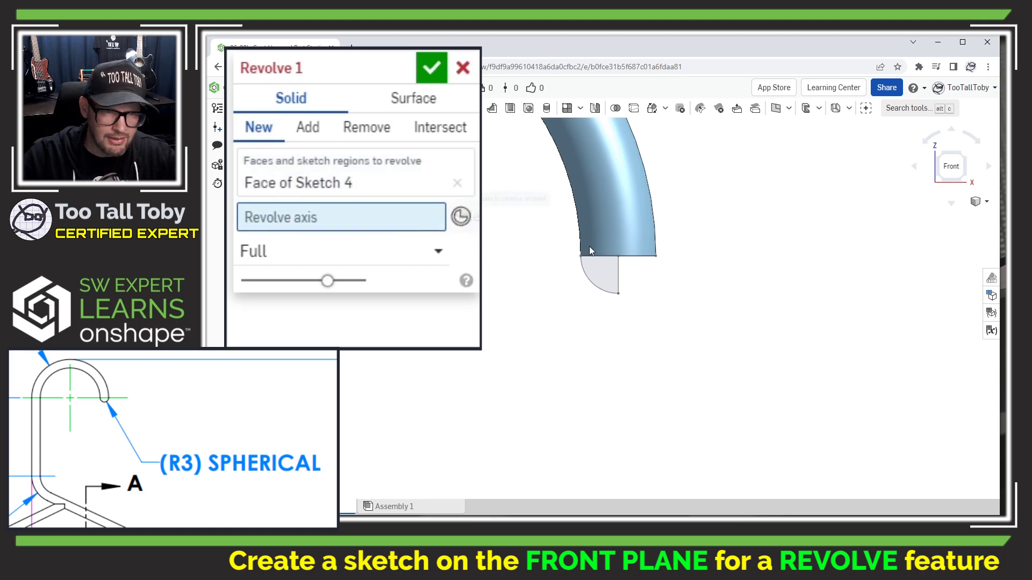
click(617, 274)
click(432, 68)
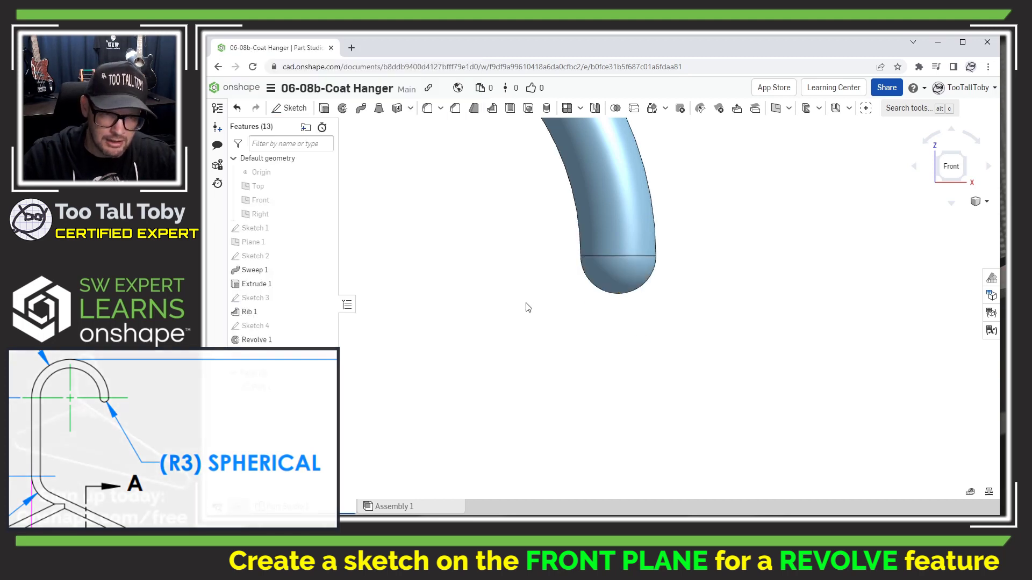
Assign the TTT-PLAIN CARBON STEEL material from the TTT-CUSTOM MATERIALS library to the hanger part
scroll(631, 369, down, 10)
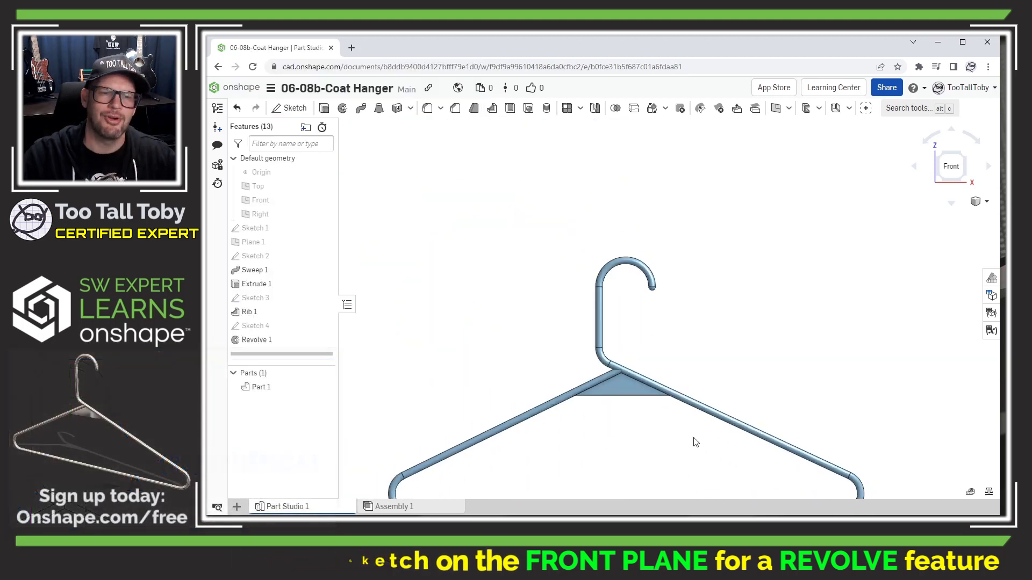
scroll(695, 441, down, 5)
right_drag(656, 376, 806, 426)
right_click(261, 386)
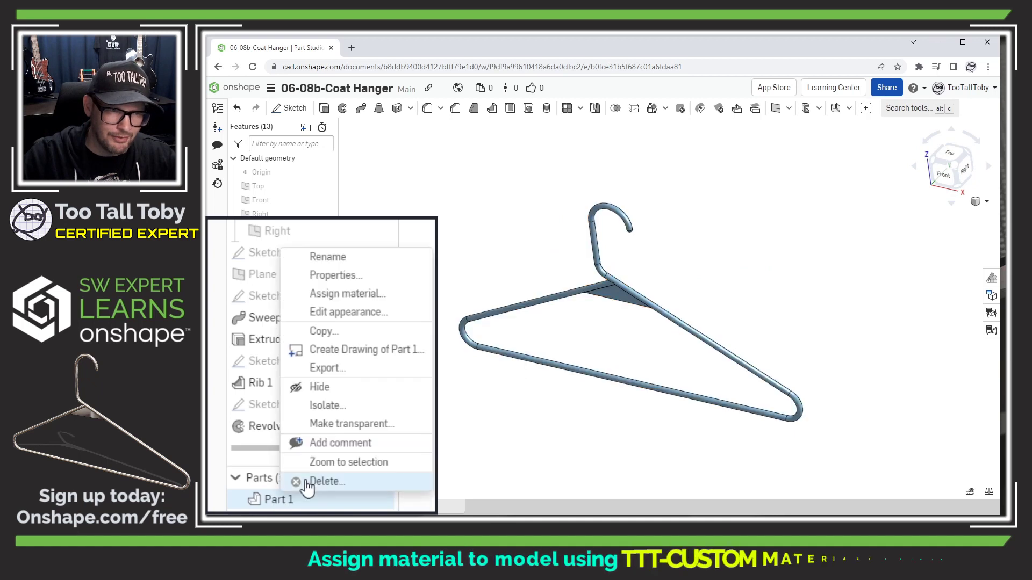
click(355, 293)
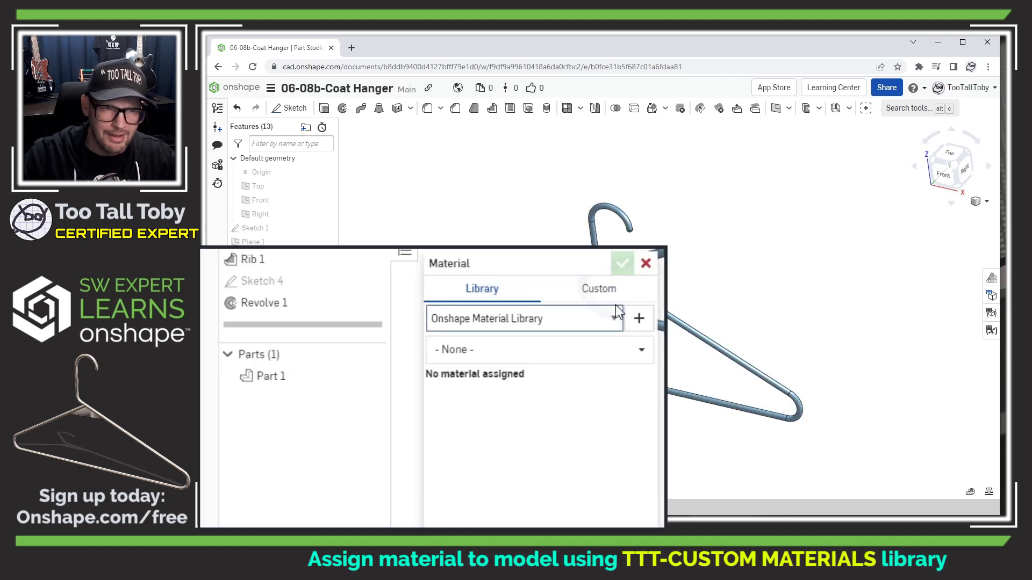
click(612, 321)
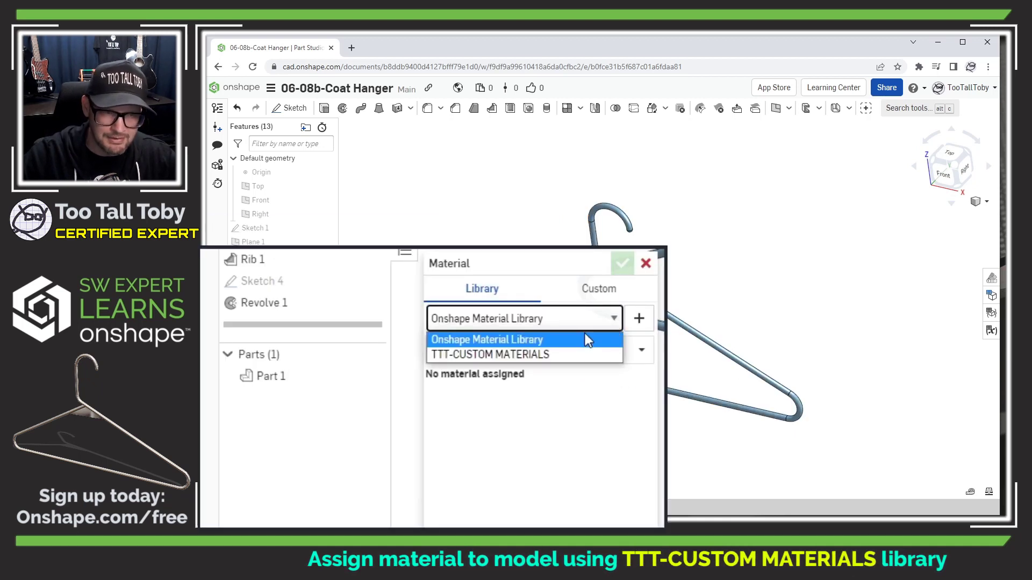
click(531, 354)
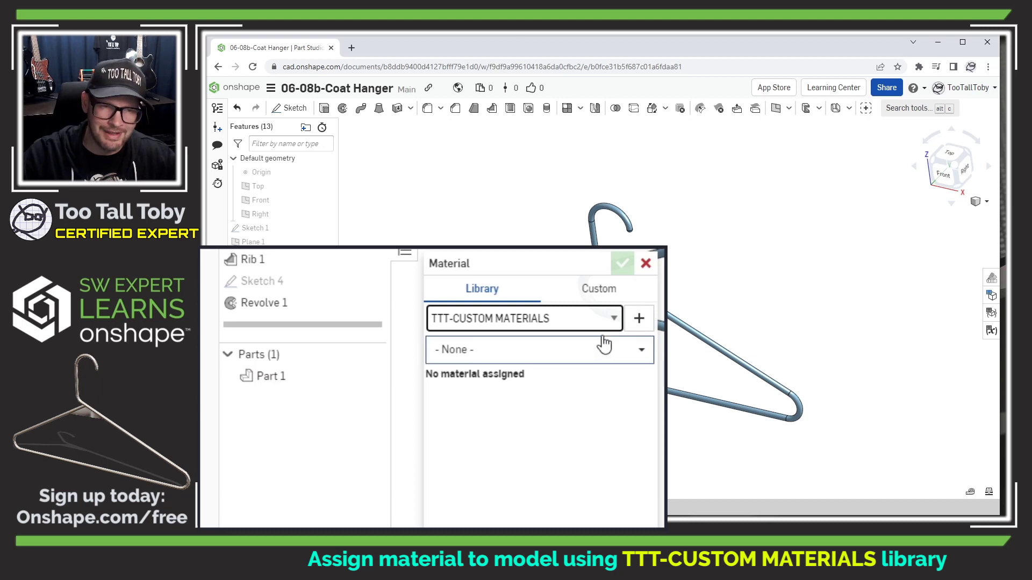
click(640, 354)
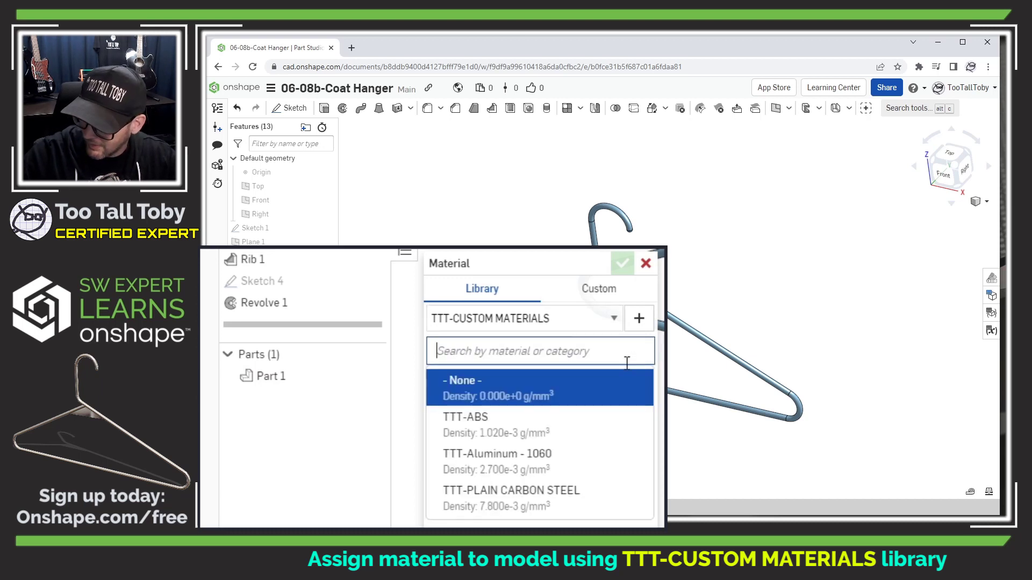
click(549, 497)
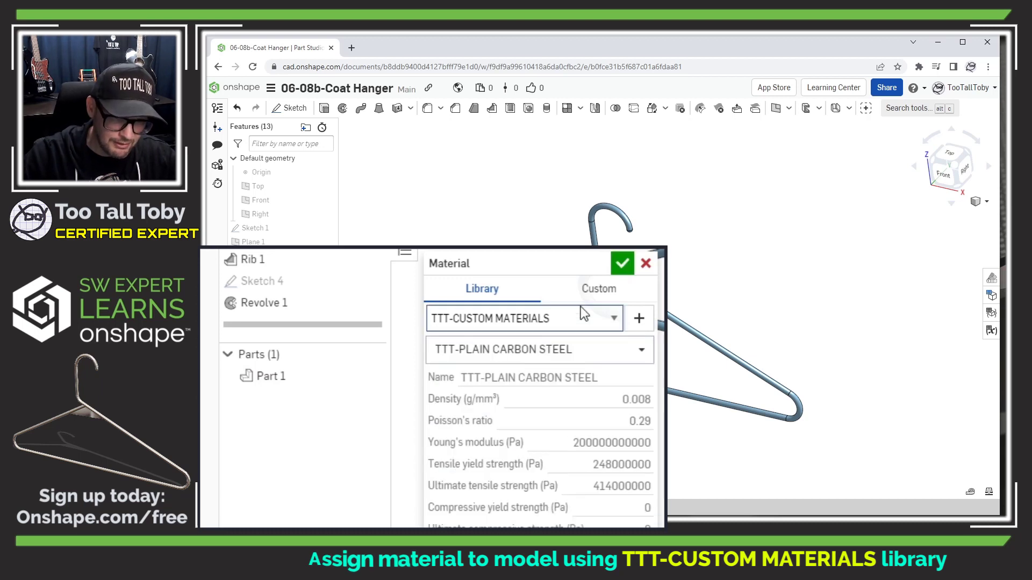
click(622, 264)
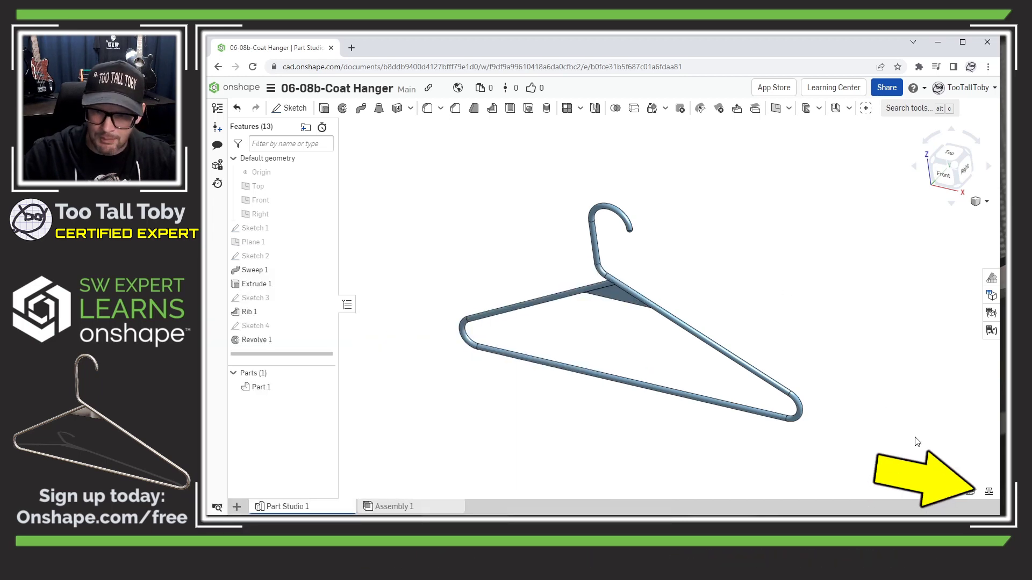
Measure the mass properties of the hanger part
click(988, 493)
click(660, 305)
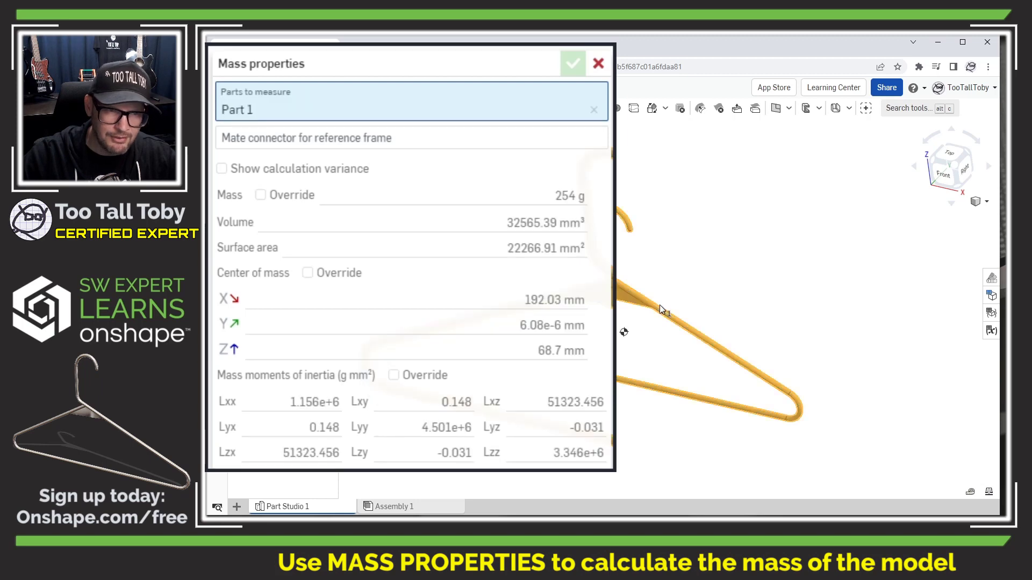
Switch to the COAT HANGER challenge video on YouTube, skip to the revealed answer and open the comment field below it
mouse_move(570, 207)
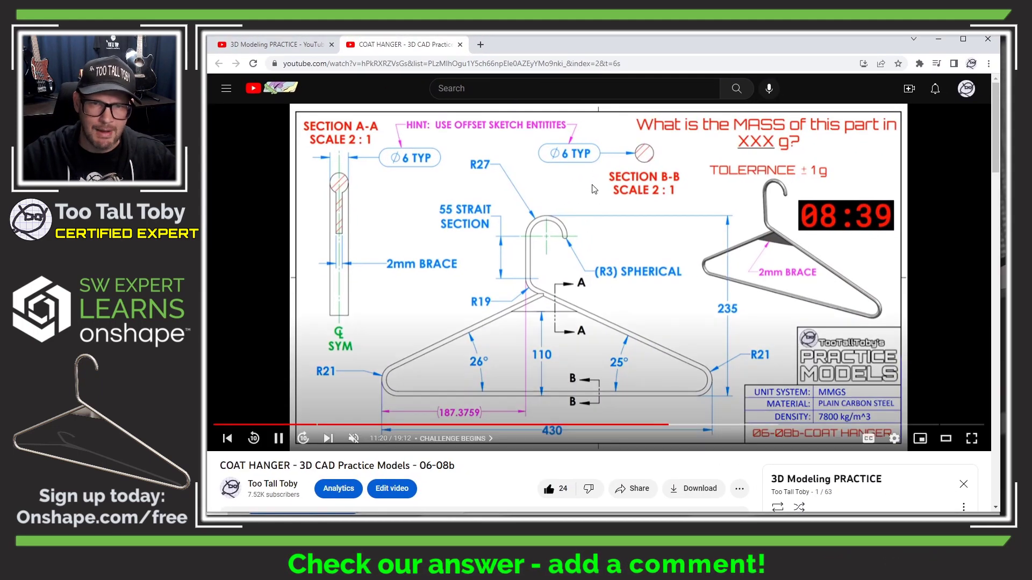
click(809, 221)
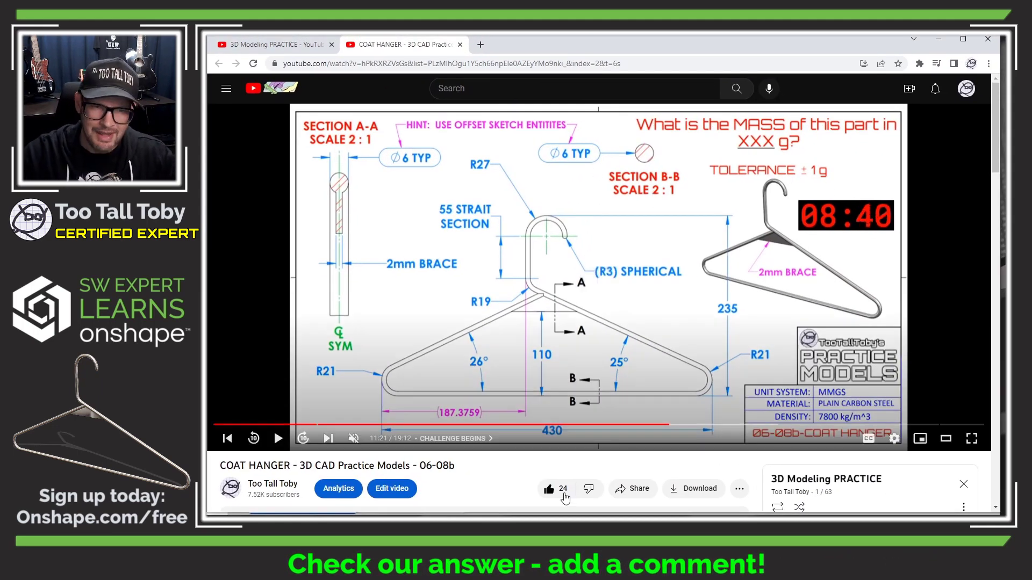
drag(678, 423, 948, 429)
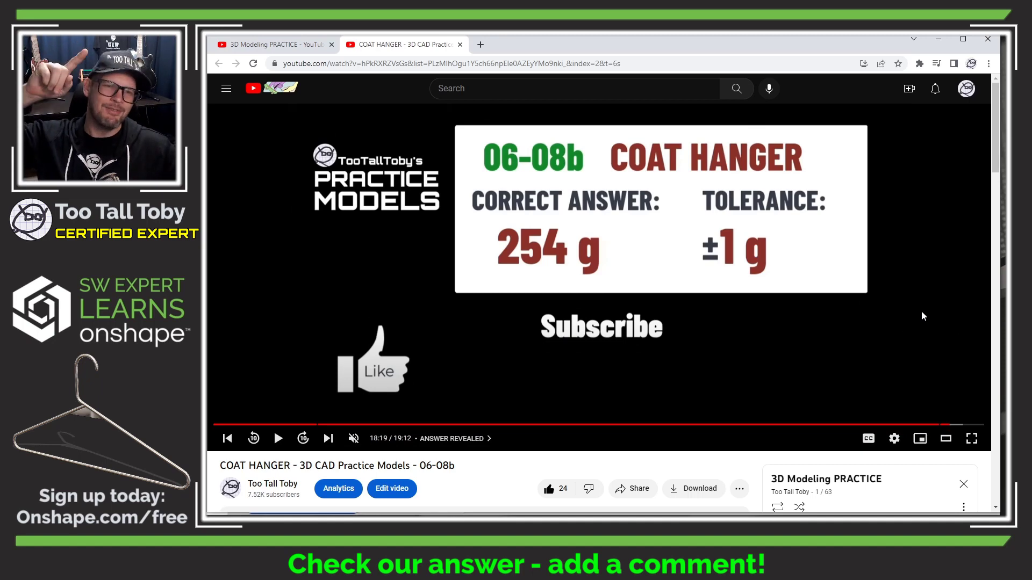
scroll(882, 286, down, 3)
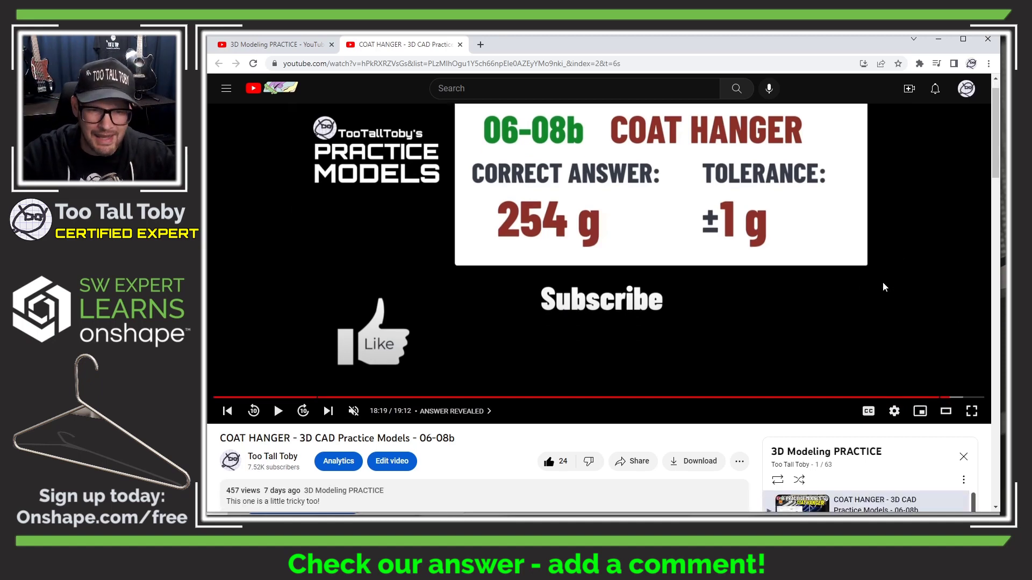
click(423, 454)
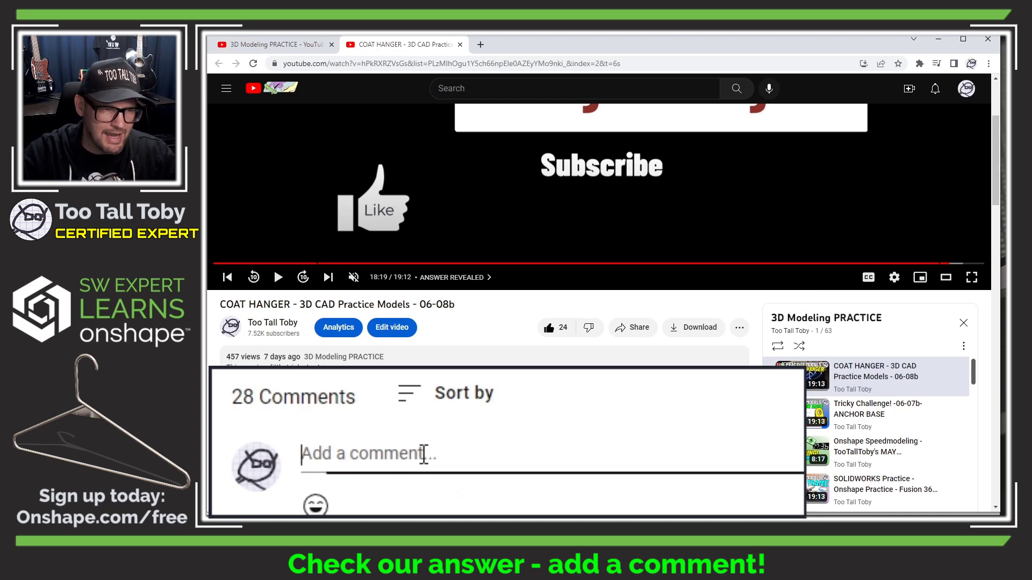